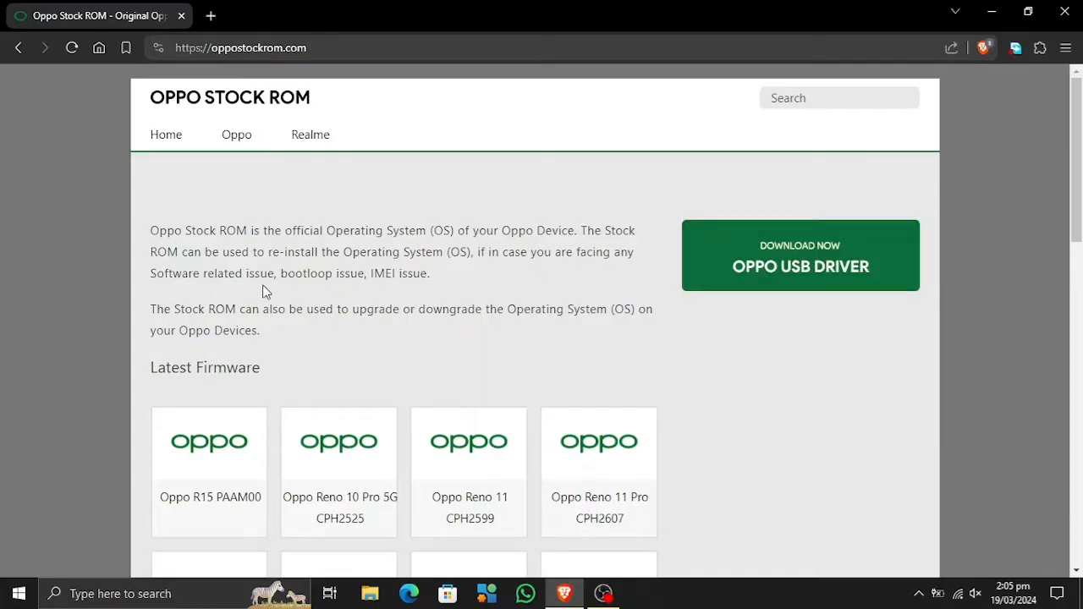
Open the Oppo USB driver site from the stock ROM home page and go to the driver version 3.2.1.1 page.
{"action": "left_click", "coordinate": [833, 246]}
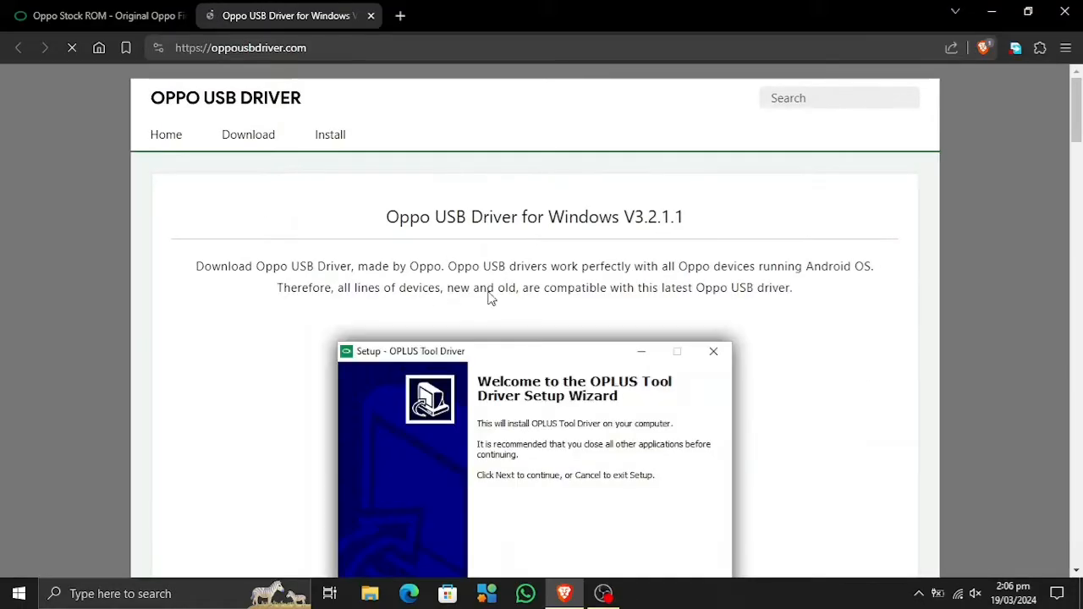
{"action": "scroll", "coordinate": [507, 299], "scroll_direction": "down", "scroll_amount": 3}
{"action": "scroll", "coordinate": [508, 298], "scroll_direction": "down", "scroll_amount": 3}
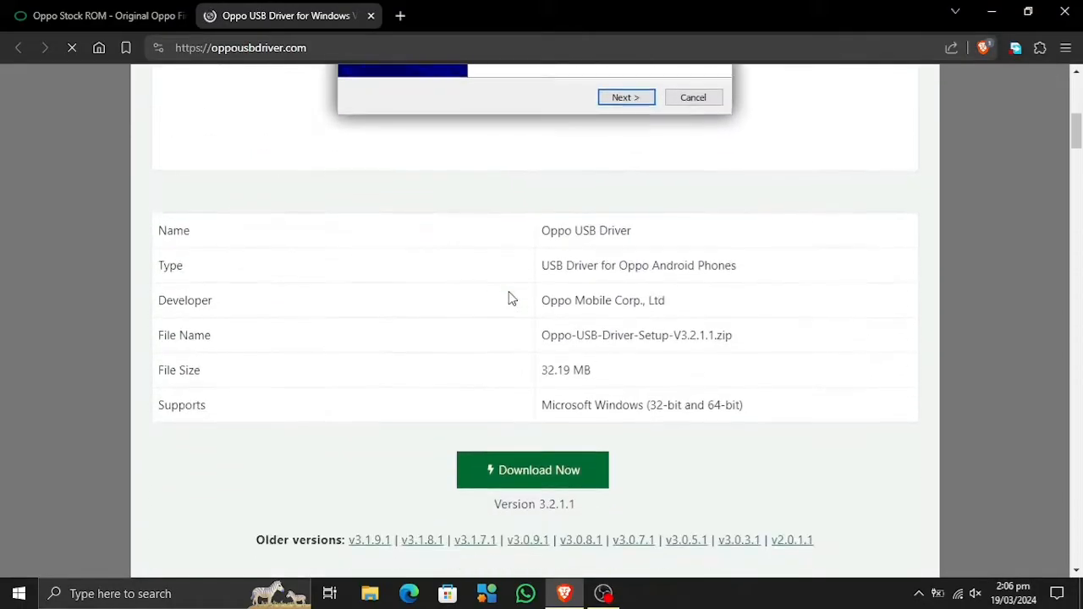
{"action": "left_click", "coordinate": [544, 465]}
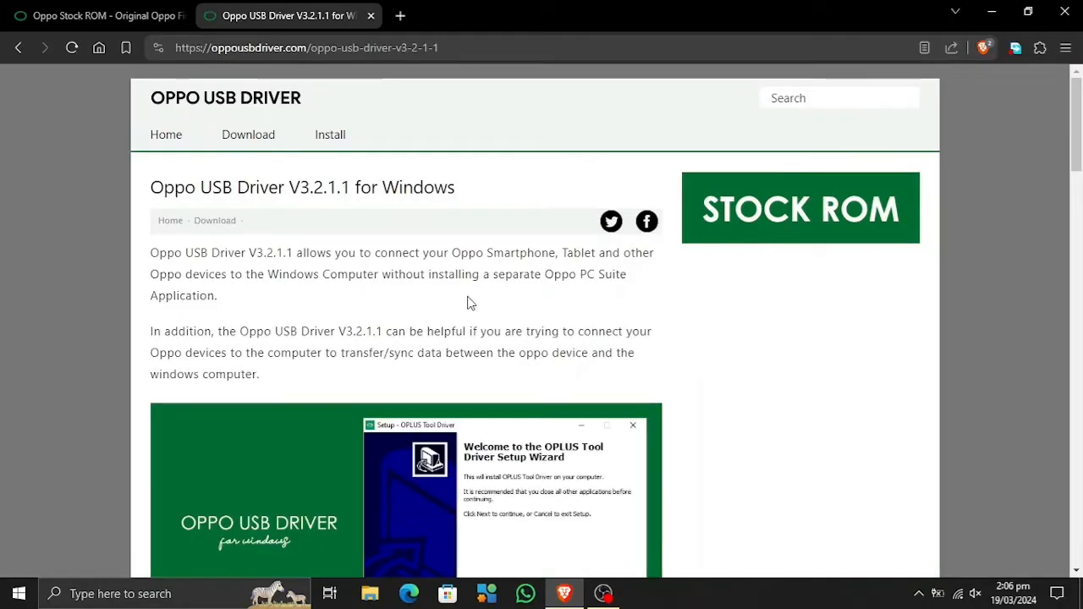
Download Oppo-USB-Driver-Setup-V3.2.1.1.zip and save it in the Downloads folder.
{"action": "scroll", "coordinate": [508, 298], "scroll_direction": "down", "scroll_amount": 3}
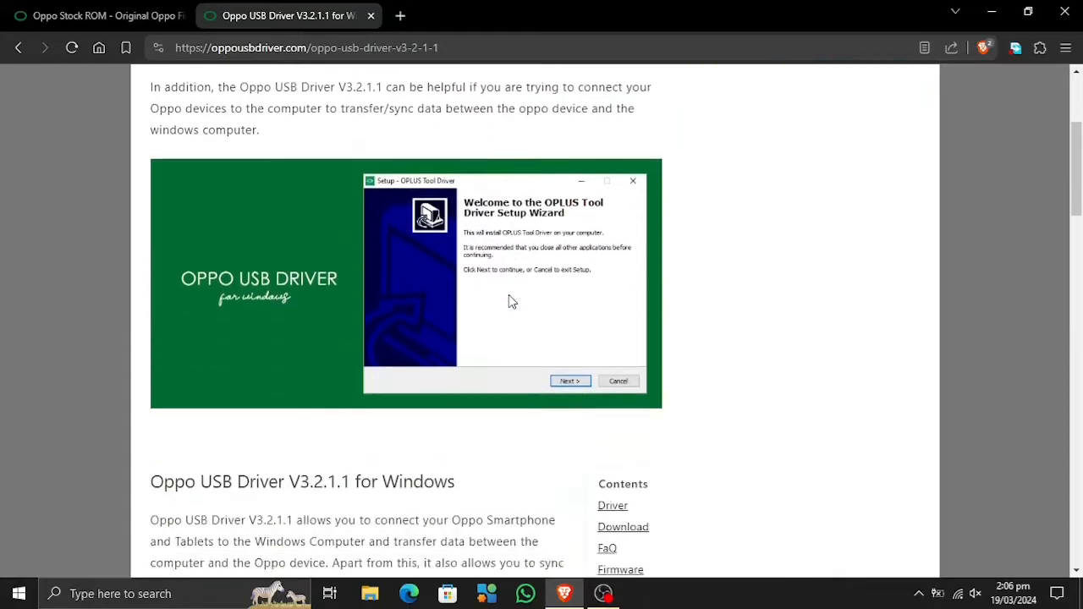
{"action": "scroll", "coordinate": [508, 298], "scroll_direction": "down", "scroll_amount": 5}
{"action": "scroll", "coordinate": [509, 298], "scroll_direction": "down", "scroll_amount": 1}
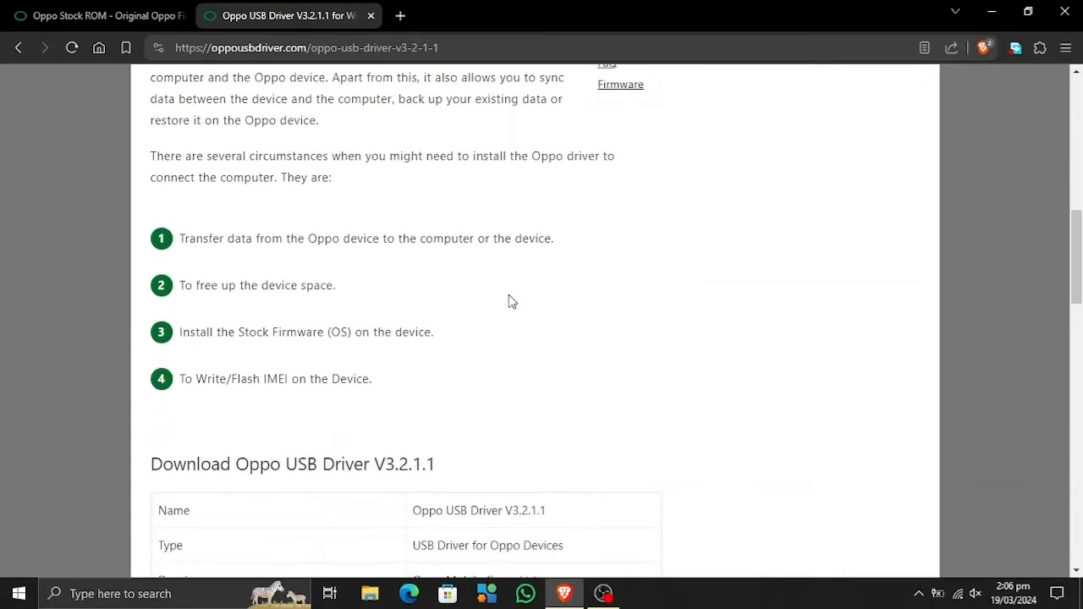
{"action": "scroll", "coordinate": [509, 296], "scroll_direction": "down", "scroll_amount": 5}
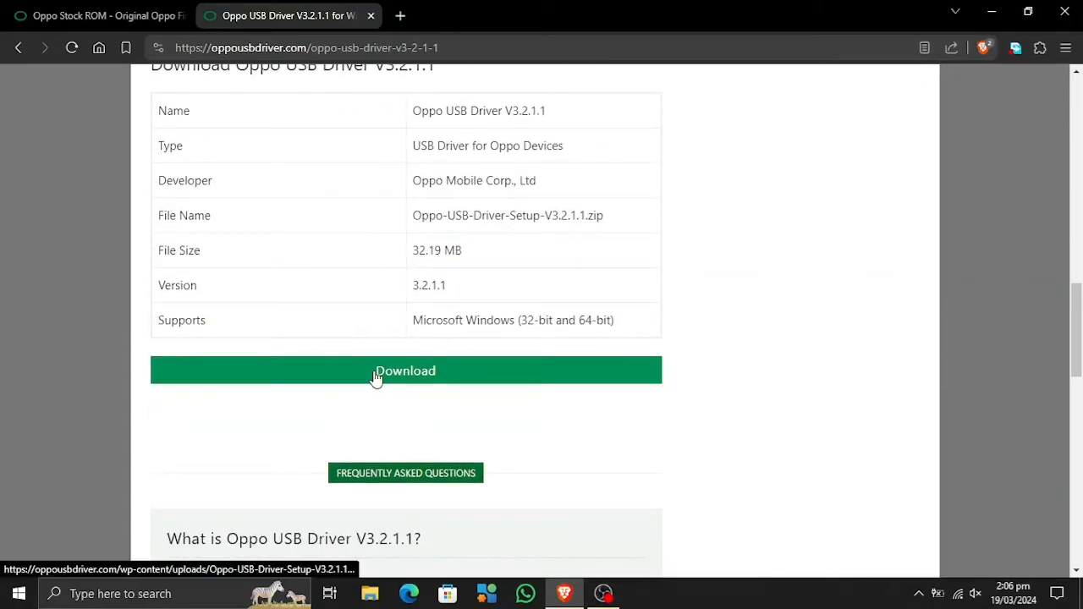
{"action": "left_click", "coordinate": [376, 376]}
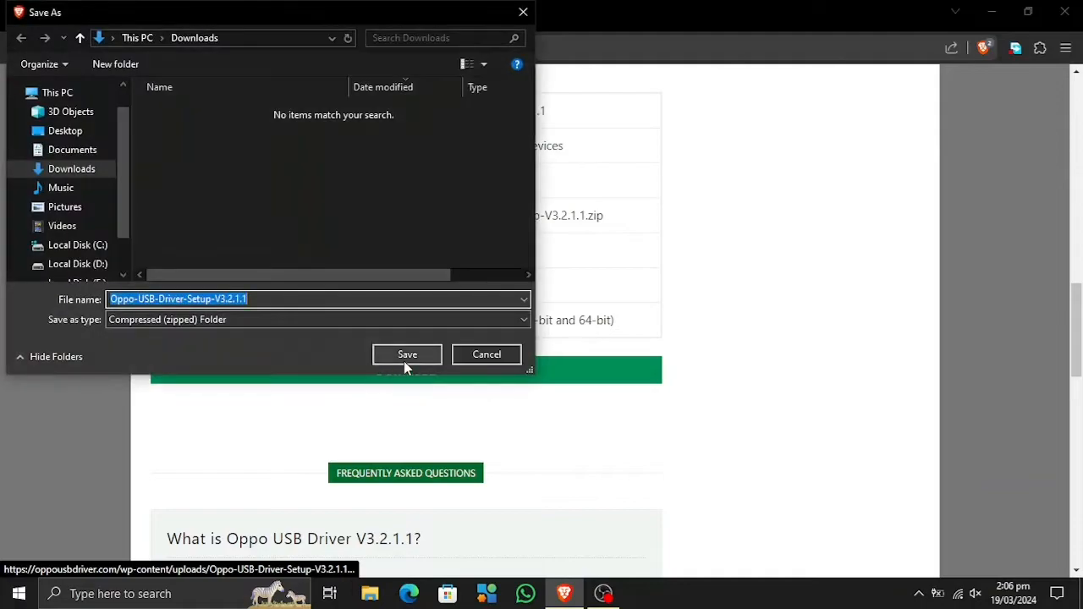
{"action": "left_click", "coordinate": [405, 359]}
Return to the Oppo Stock ROM site and open the Oppo R15 PAAM00 firmware page.
{"action": "scroll", "coordinate": [405, 369], "scroll_direction": "up", "scroll_amount": 4}
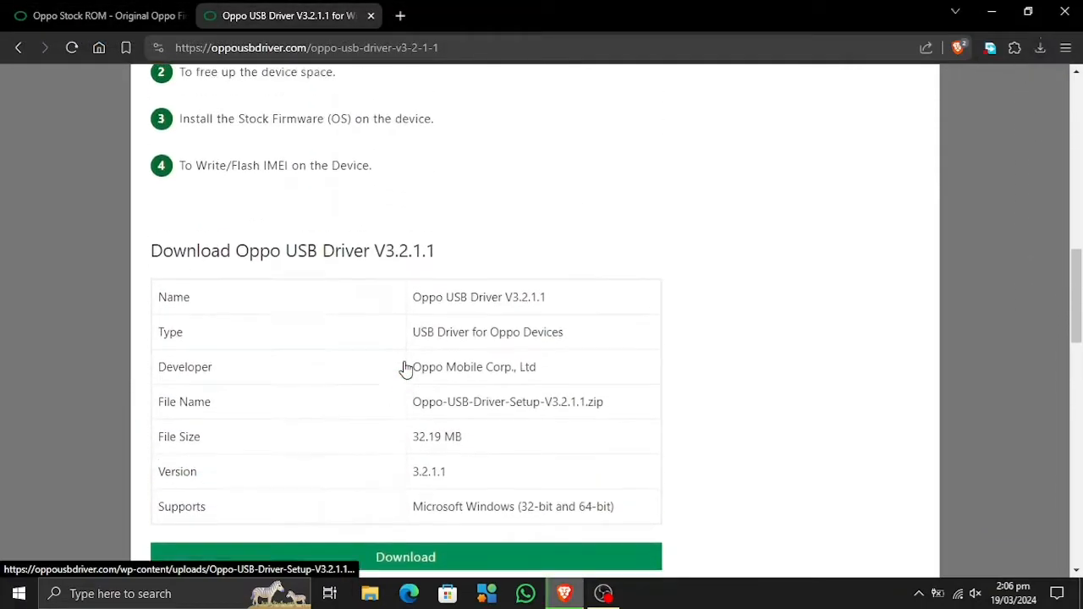
{"action": "scroll", "coordinate": [405, 369], "scroll_direction": "up", "scroll_amount": 1}
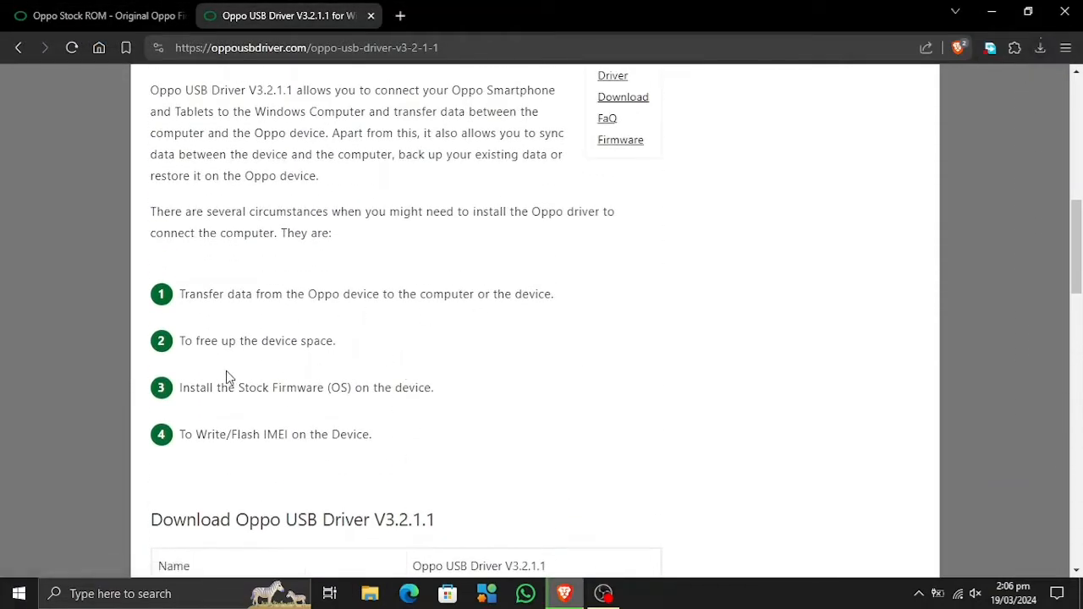
{"action": "scroll", "coordinate": [320, 456], "scroll_direction": "up", "scroll_amount": 8}
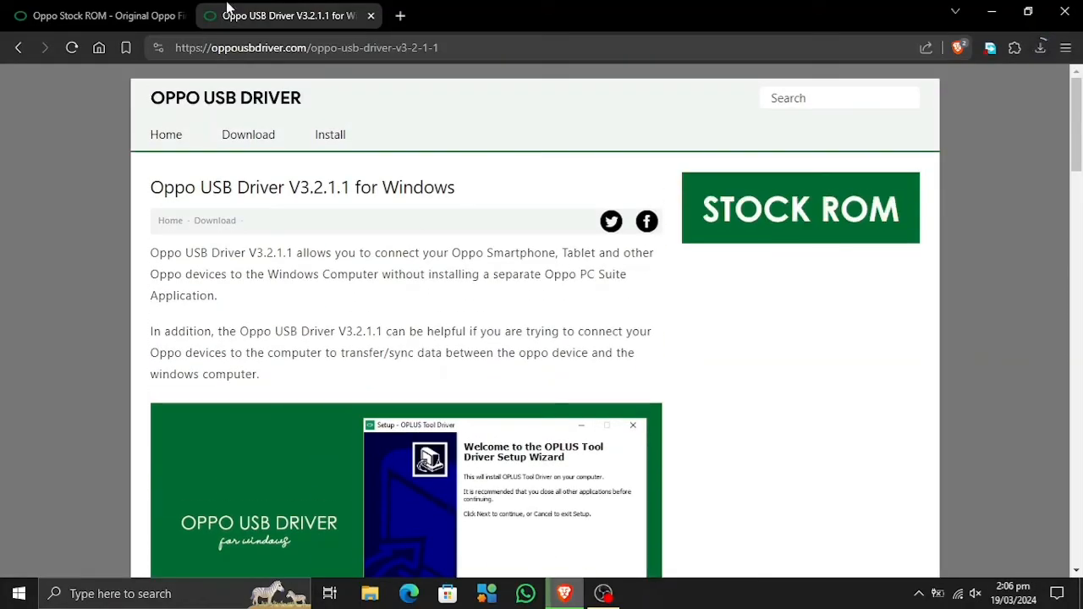
{"action": "left_click", "coordinate": [150, 10]}
{"action": "scroll", "coordinate": [300, 282], "scroll_direction": "down", "scroll_amount": 1}
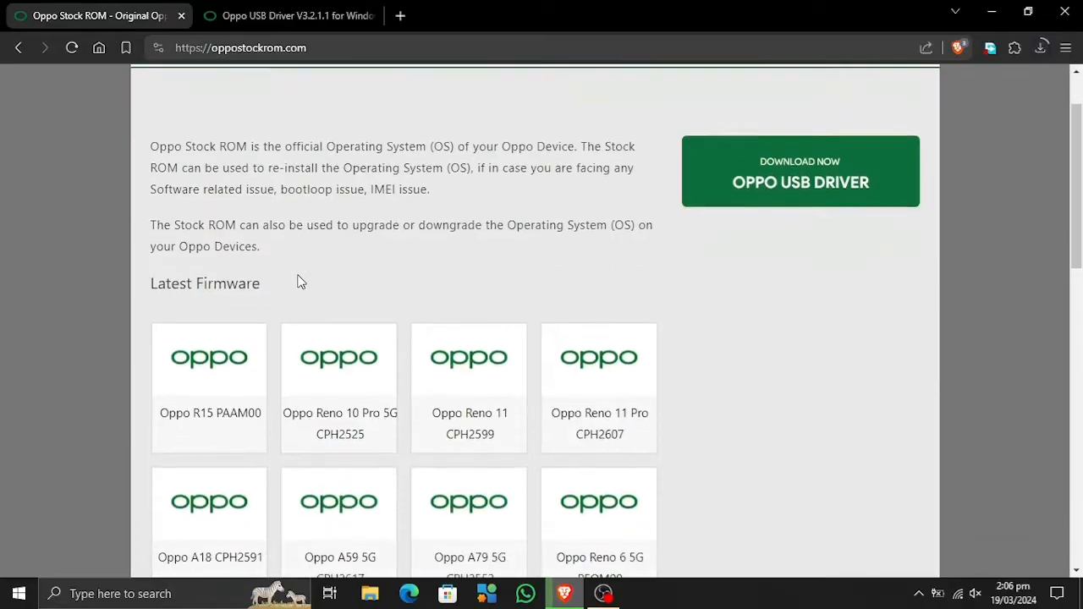
{"action": "scroll", "coordinate": [300, 282], "scroll_direction": "up", "scroll_amount": 1}
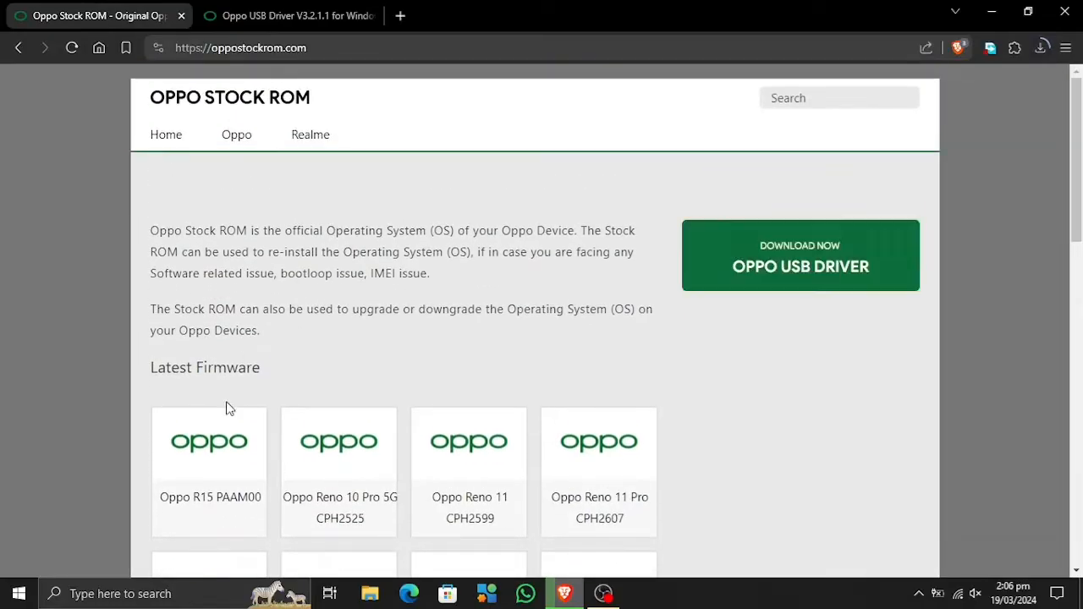
{"action": "left_click", "coordinate": [202, 466]}
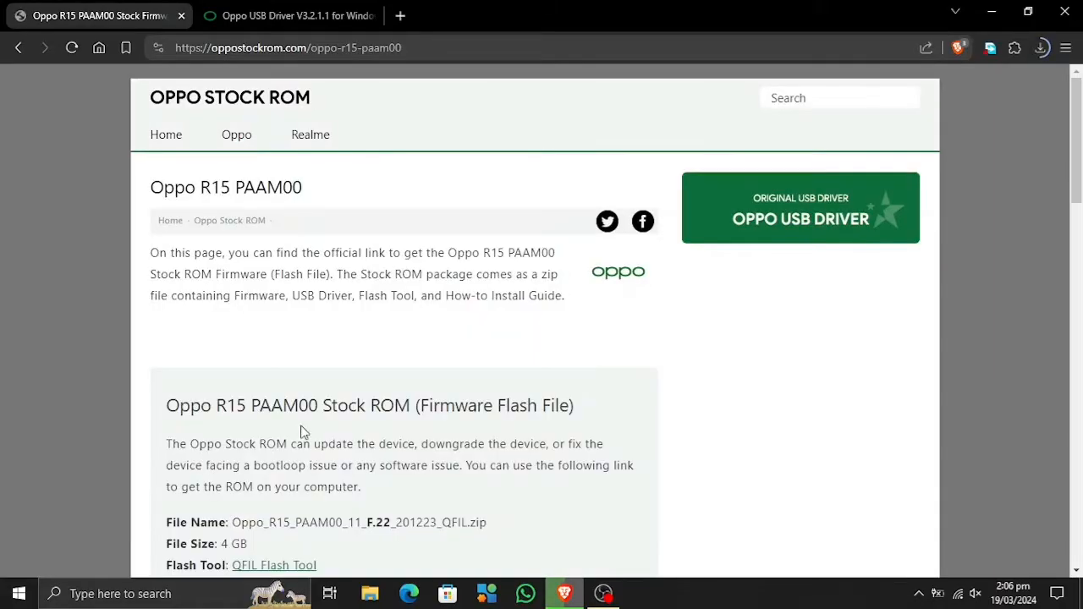
Open the QFIL Flash Tool page linked in the Readme notes of the Oppo R15 PAAM00 page.
{"action": "scroll", "coordinate": [297, 406], "scroll_direction": "down", "scroll_amount": 2}
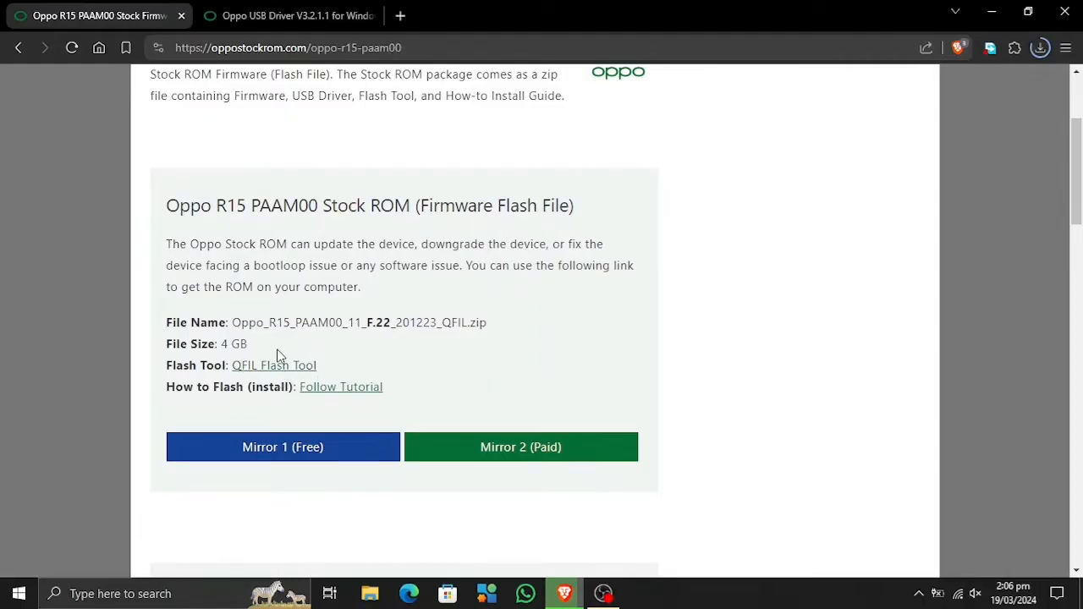
{"action": "scroll", "coordinate": [281, 409], "scroll_direction": "down", "scroll_amount": 8}
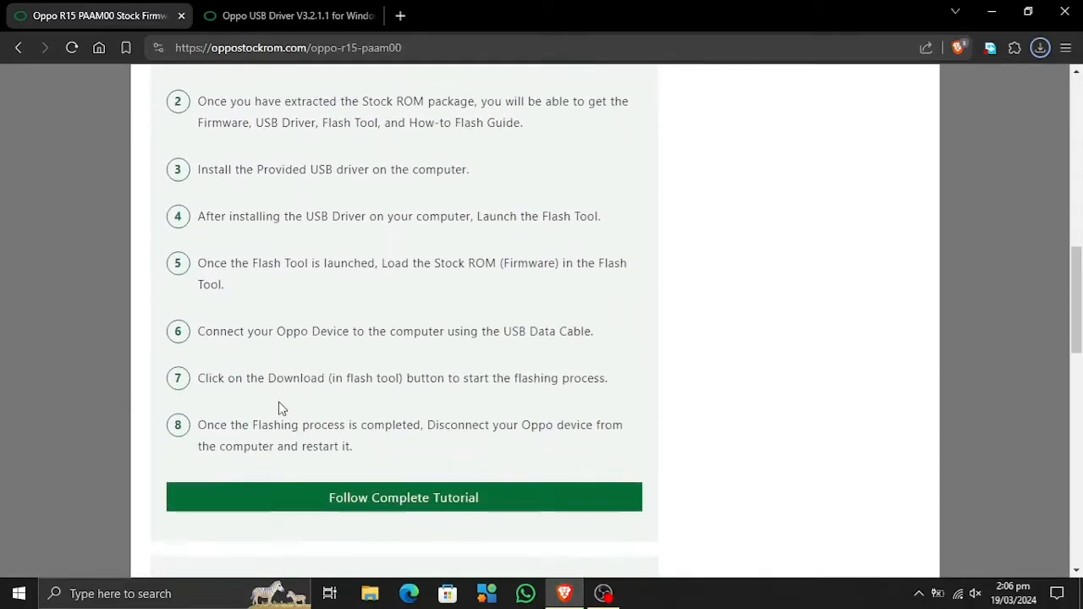
{"action": "scroll", "coordinate": [281, 409], "scroll_direction": "down", "scroll_amount": 2}
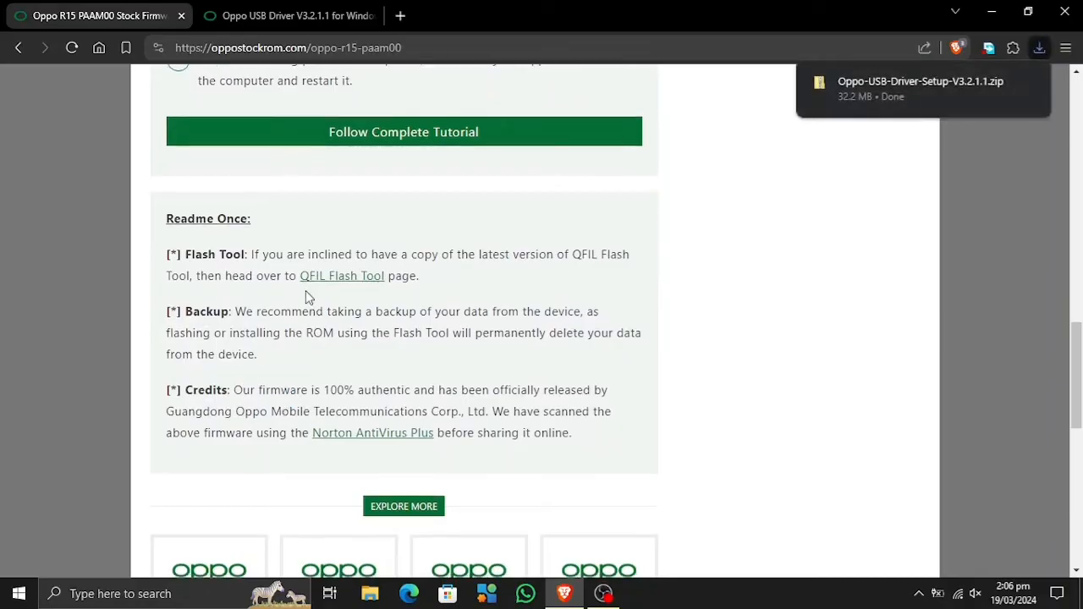
{"action": "left_click", "coordinate": [342, 279]}
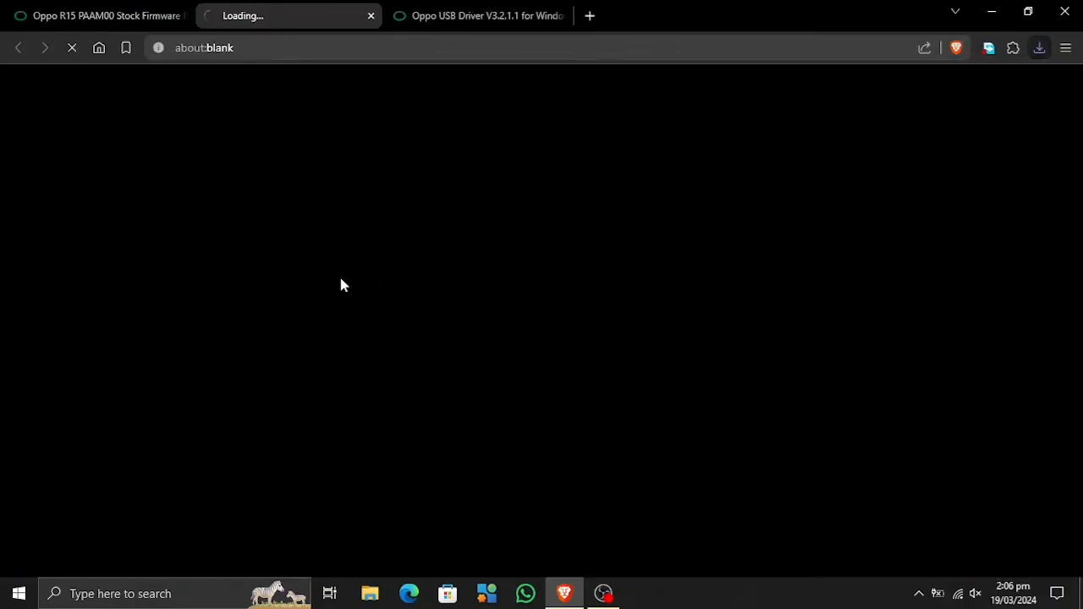
{"action": "double_click", "coordinate": [423, 44]}
{"action": "left_click", "coordinate": [455, 129]}
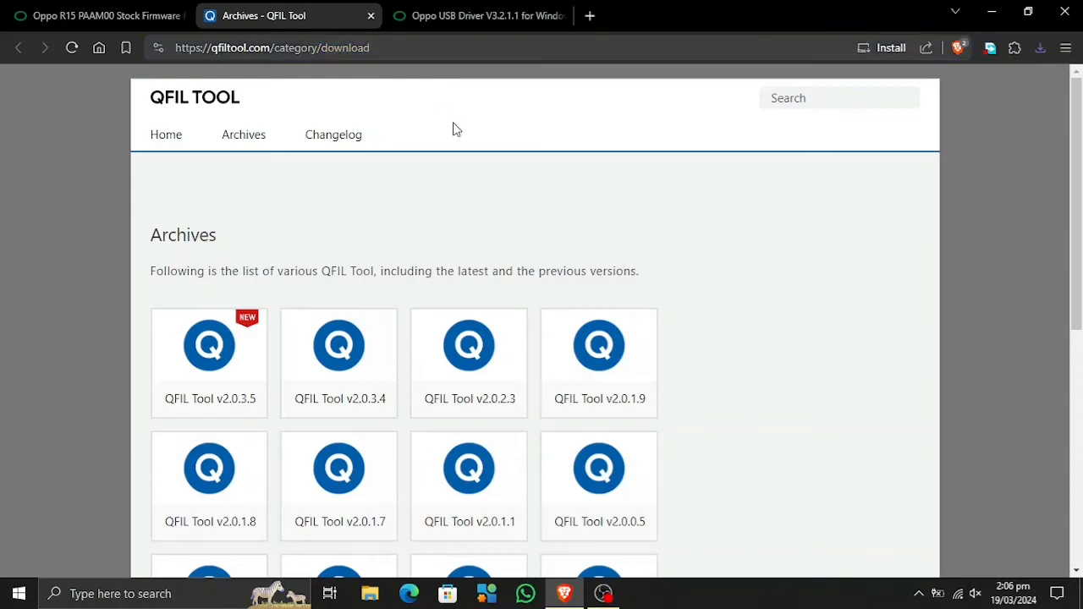
Download QFIL Tool v2.0.3.5 as Qualcomm_Flash_Image_Loader_v2.0.3.5.zip into the Downloads folder.
{"action": "left_click", "coordinate": [203, 376]}
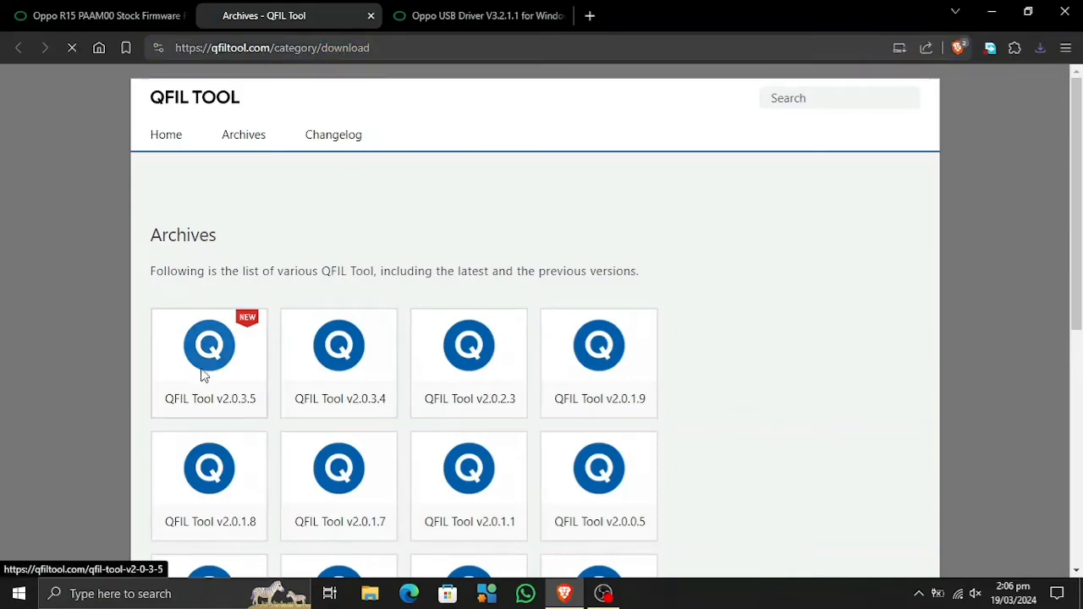
{"action": "scroll", "coordinate": [341, 336], "scroll_direction": "down", "scroll_amount": 3}
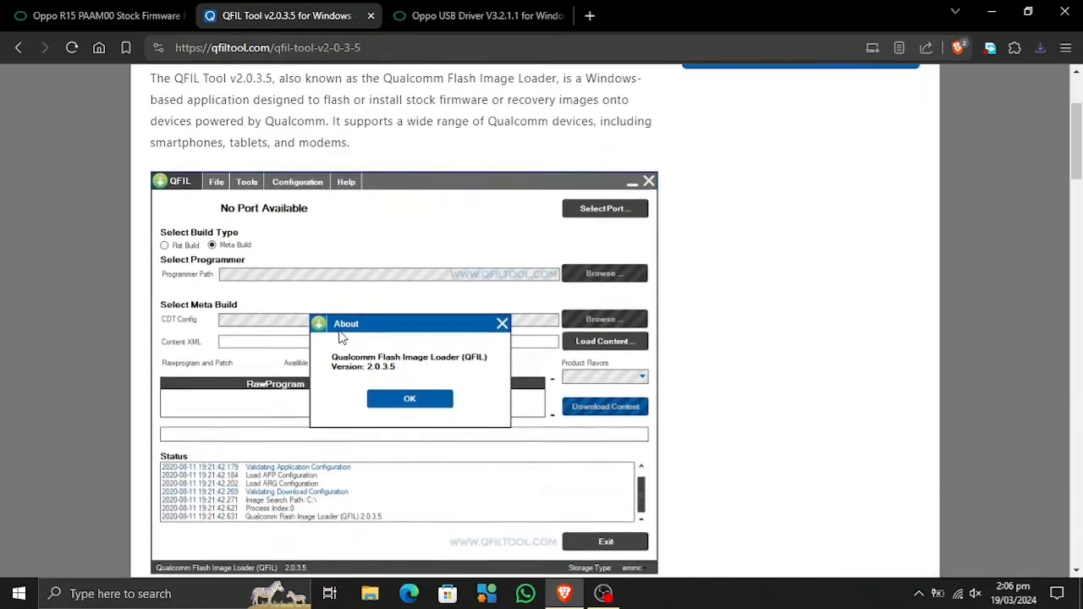
{"action": "scroll", "coordinate": [324, 341], "scroll_direction": "down", "scroll_amount": 5}
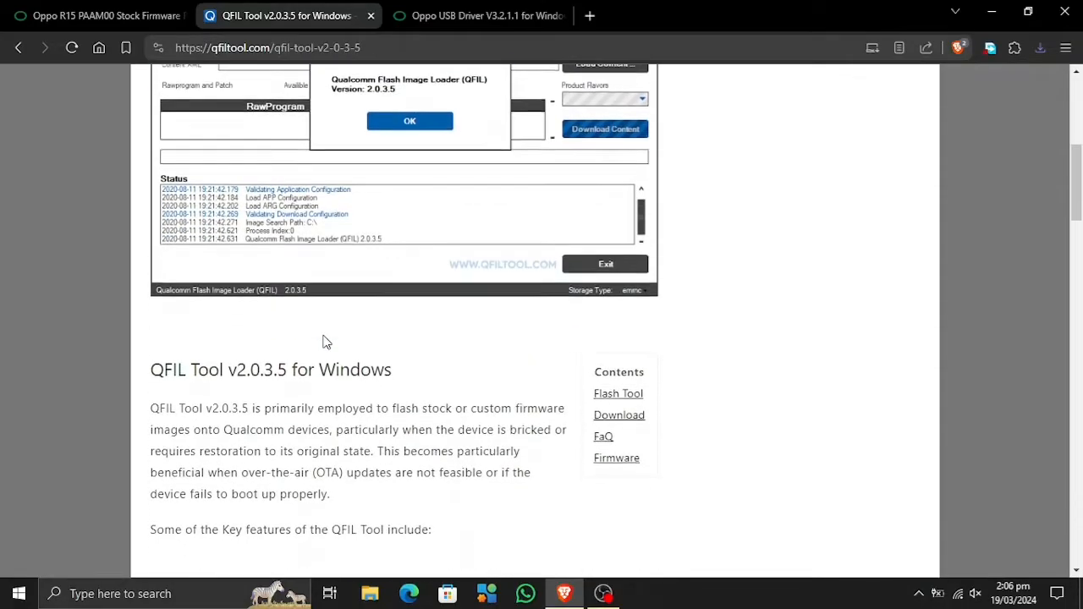
{"action": "scroll", "coordinate": [325, 341], "scroll_direction": "down", "scroll_amount": 2}
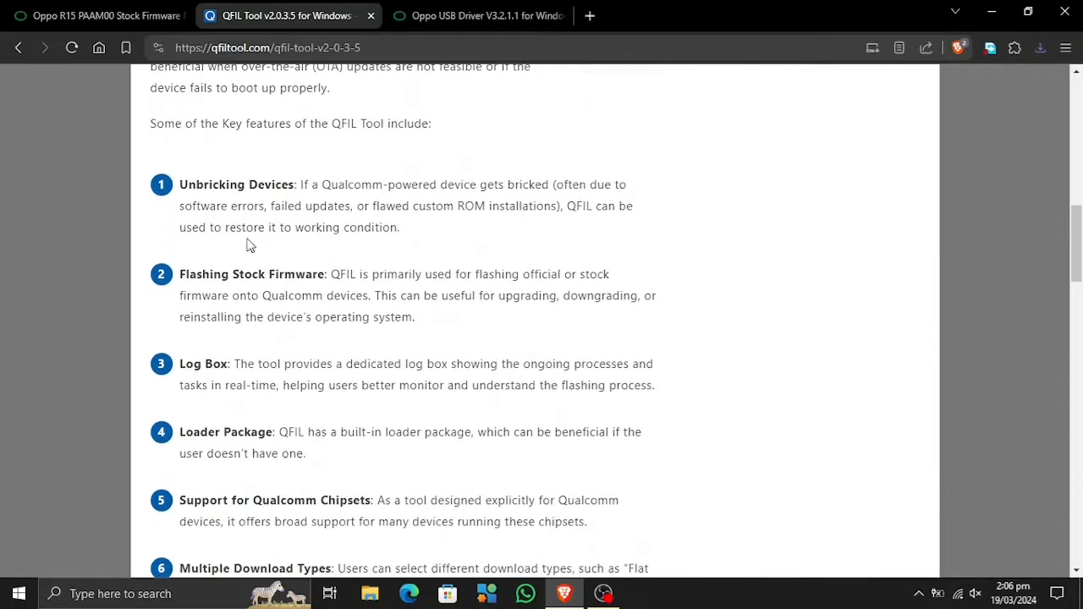
{"action": "scroll", "coordinate": [308, 300], "scroll_direction": "down", "scroll_amount": 6}
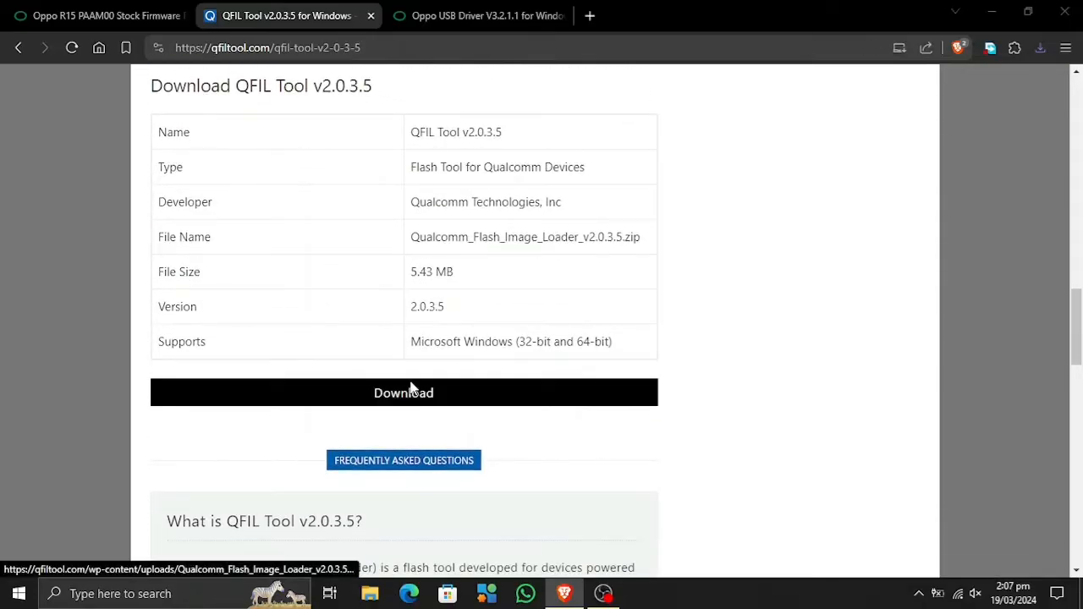
{"action": "left_click", "coordinate": [410, 389]}
{"action": "left_click", "coordinate": [429, 355]}
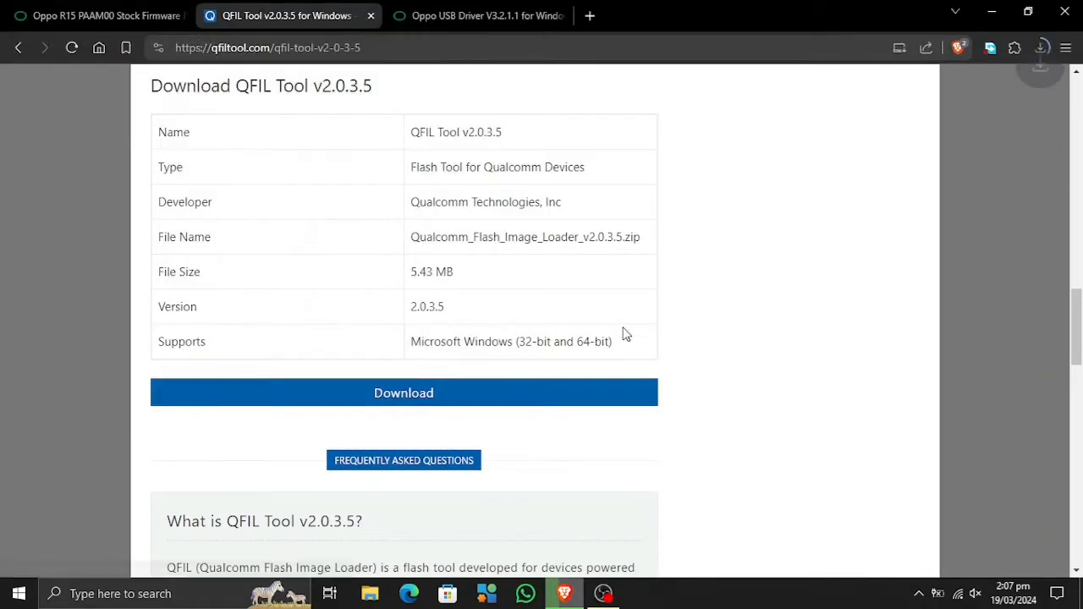
Check the download progress of the QFIL Tool archive in the recent download history.
{"action": "left_click", "coordinate": [1041, 49]}
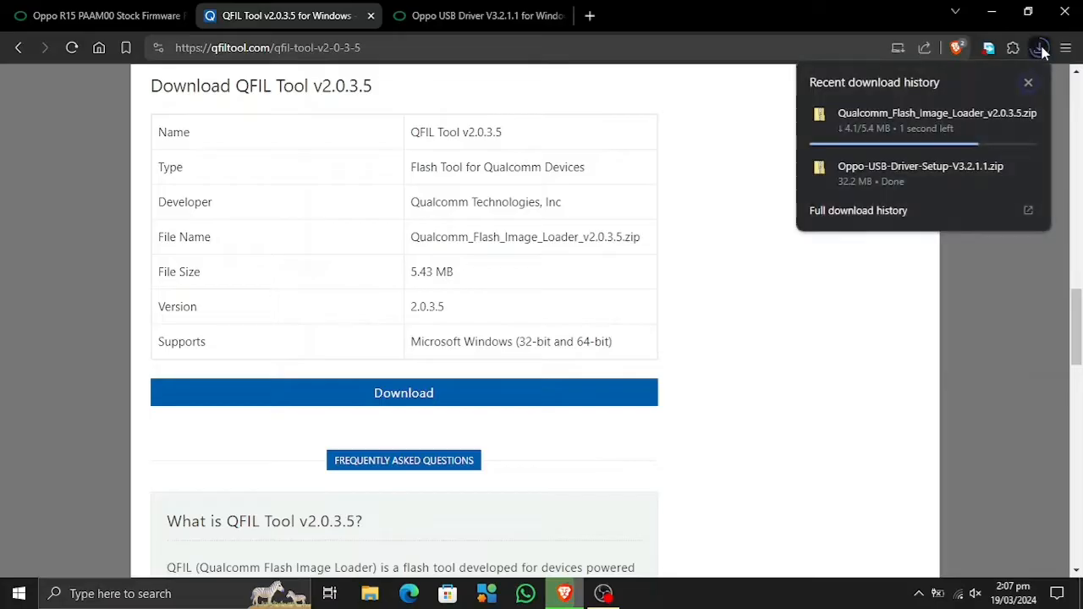
{"action": "left_click", "coordinate": [1041, 49]}
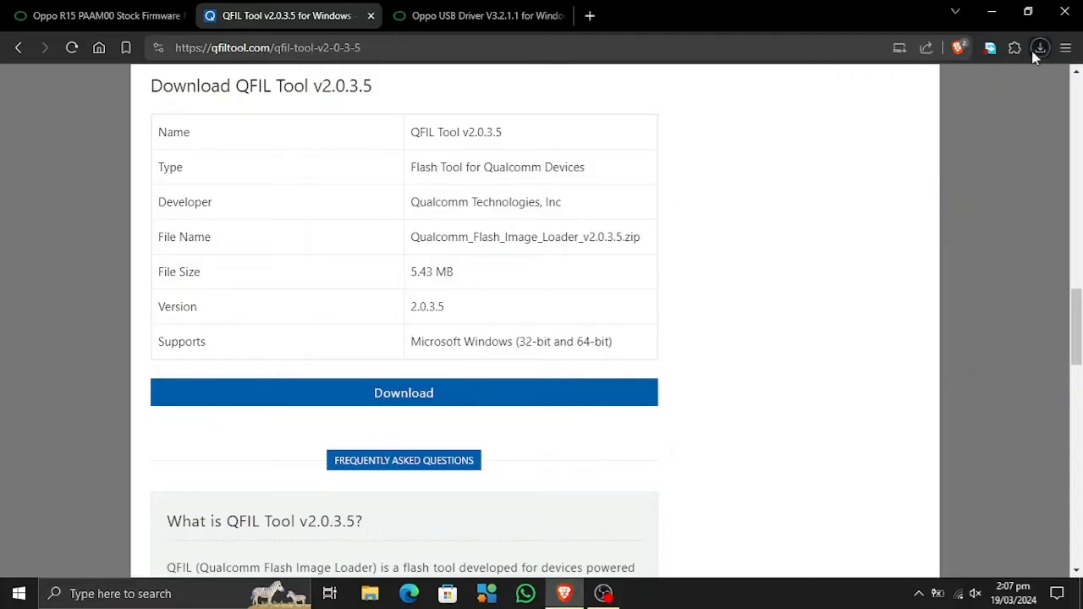
{"action": "scroll", "coordinate": [522, 309], "scroll_direction": "up", "scroll_amount": 10}
{"action": "scroll", "coordinate": [522, 309], "scroll_direction": "up", "scroll_amount": 5}
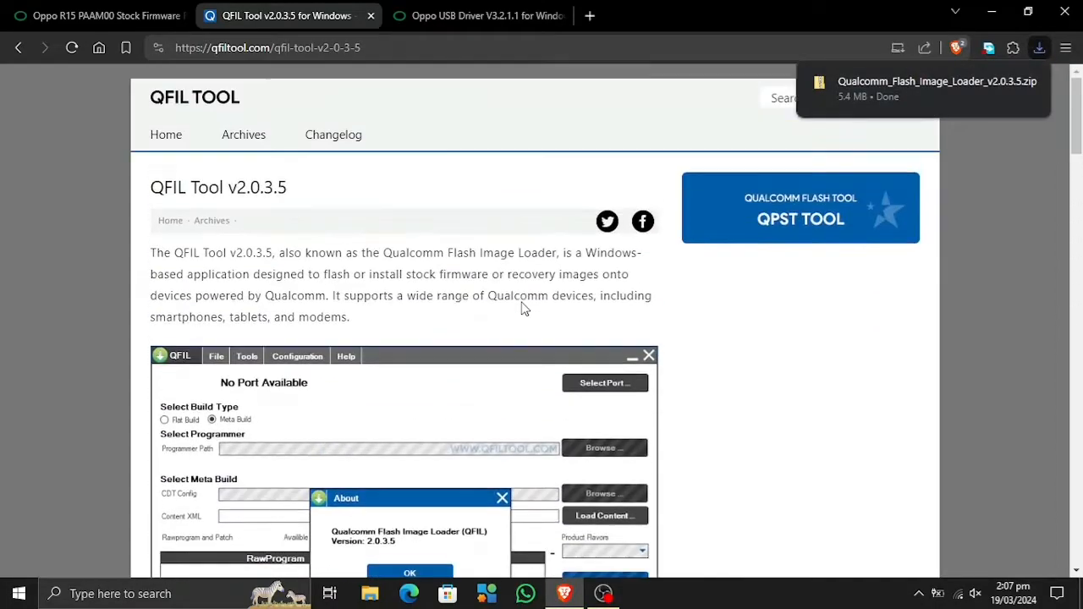
Download the Oppo R15 firmware Oppo_R15_PAAM00_11_F.22_201223_QFIL.zip from the free Google Drive mirror into Downloads and check its progress.
{"action": "left_click", "coordinate": [92, 13]}
{"action": "scroll", "coordinate": [445, 314], "scroll_direction": "up", "scroll_amount": 10}
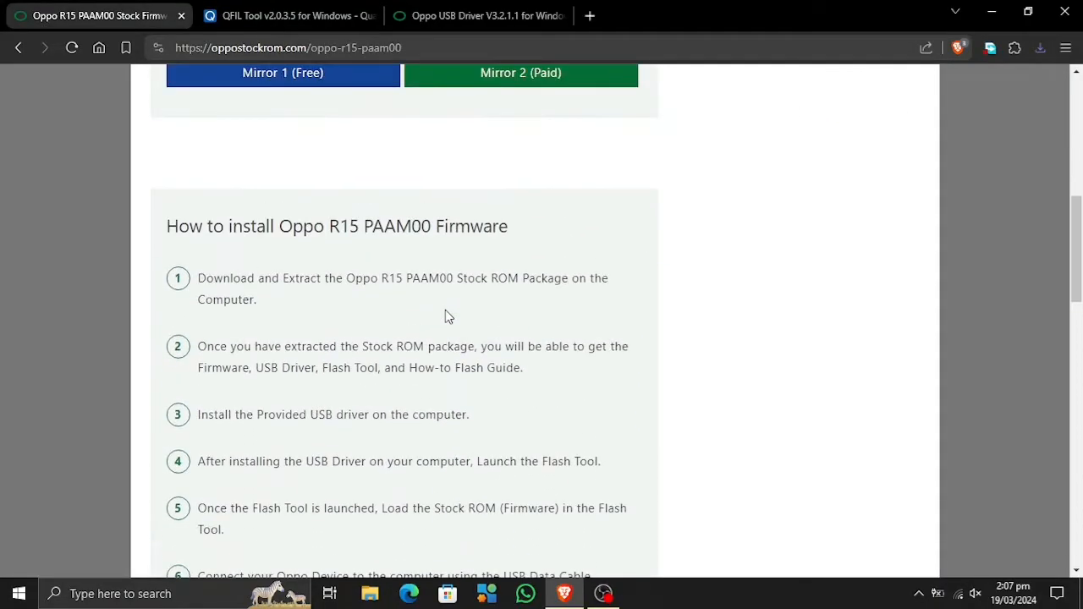
{"action": "left_click", "coordinate": [336, 328]}
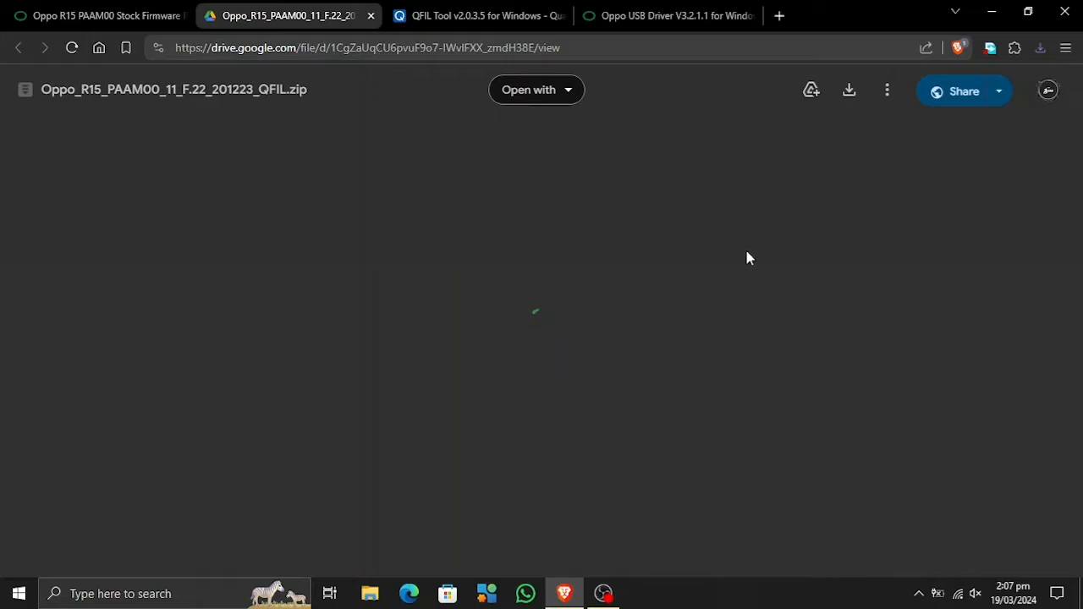
{"action": "left_click", "coordinate": [858, 92]}
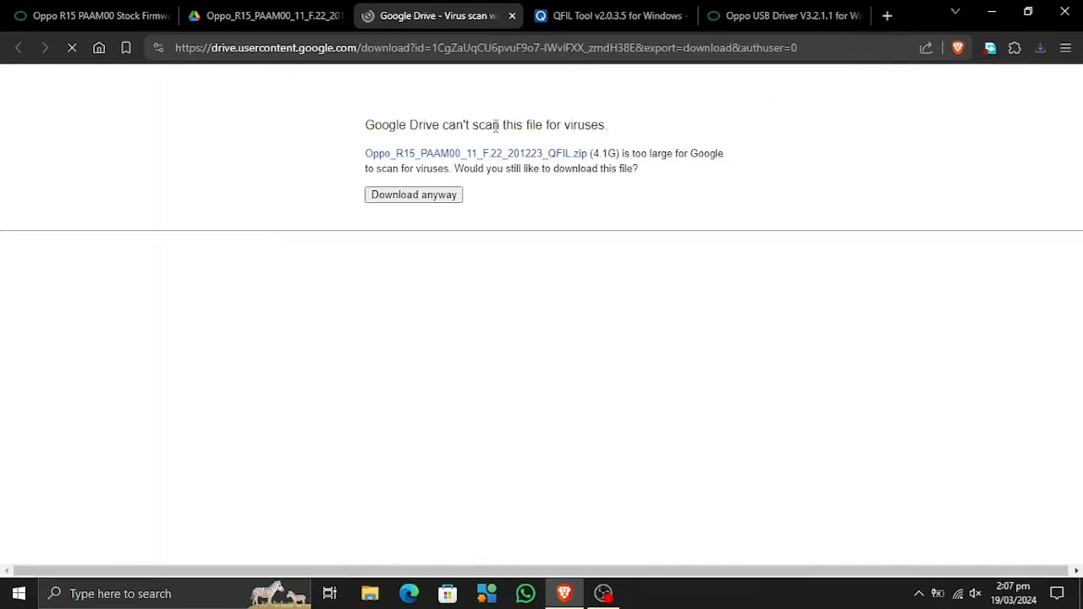
{"action": "left_click", "coordinate": [412, 195]}
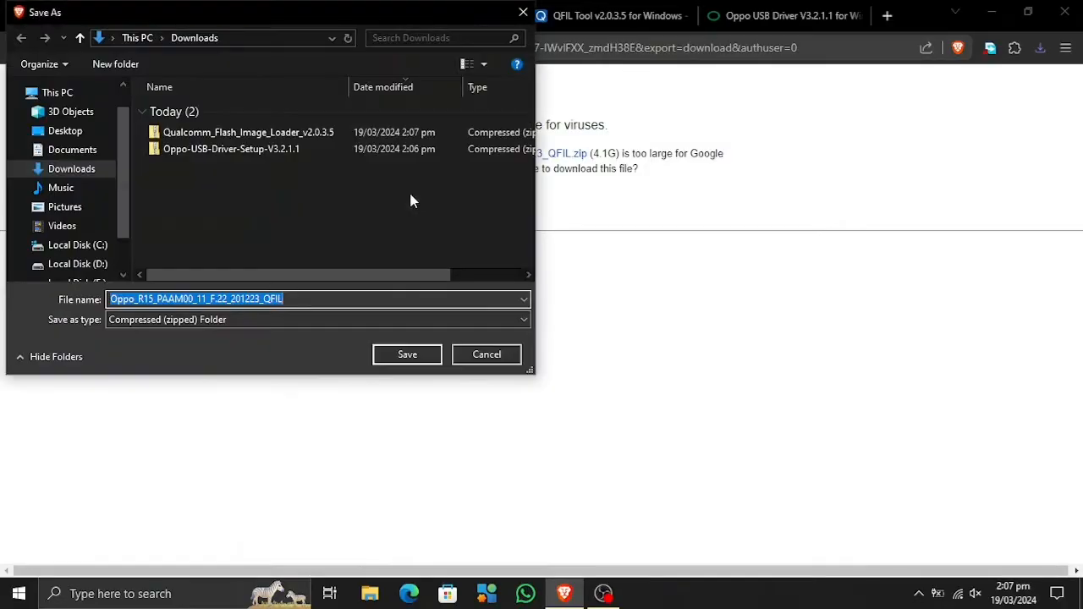
{"action": "left_click", "coordinate": [420, 353]}
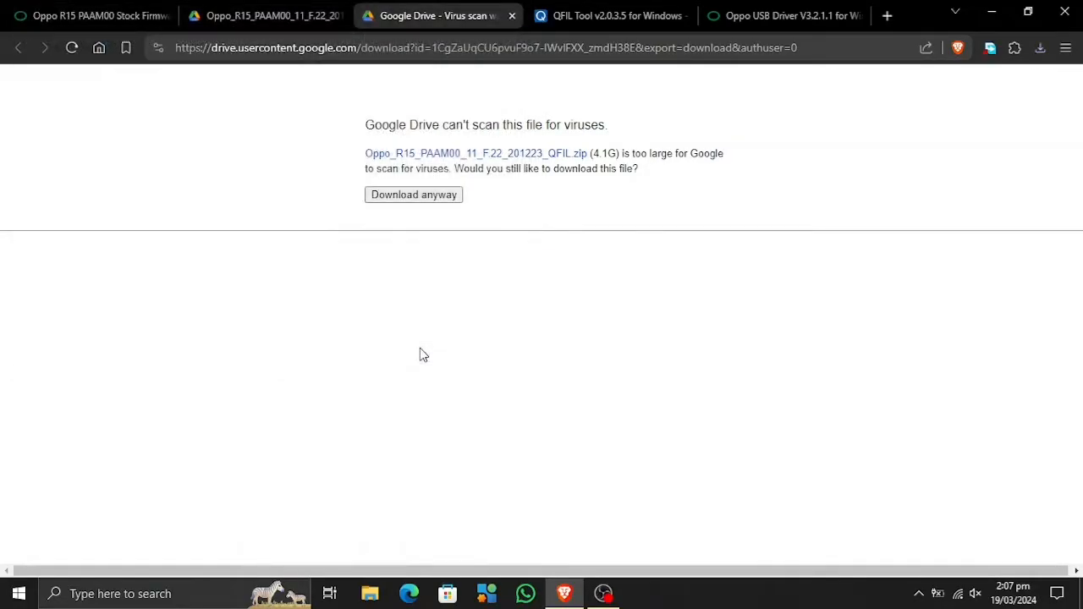
{"action": "left_click", "coordinate": [1039, 50]}
{"action": "left_click", "coordinate": [1039, 49]}
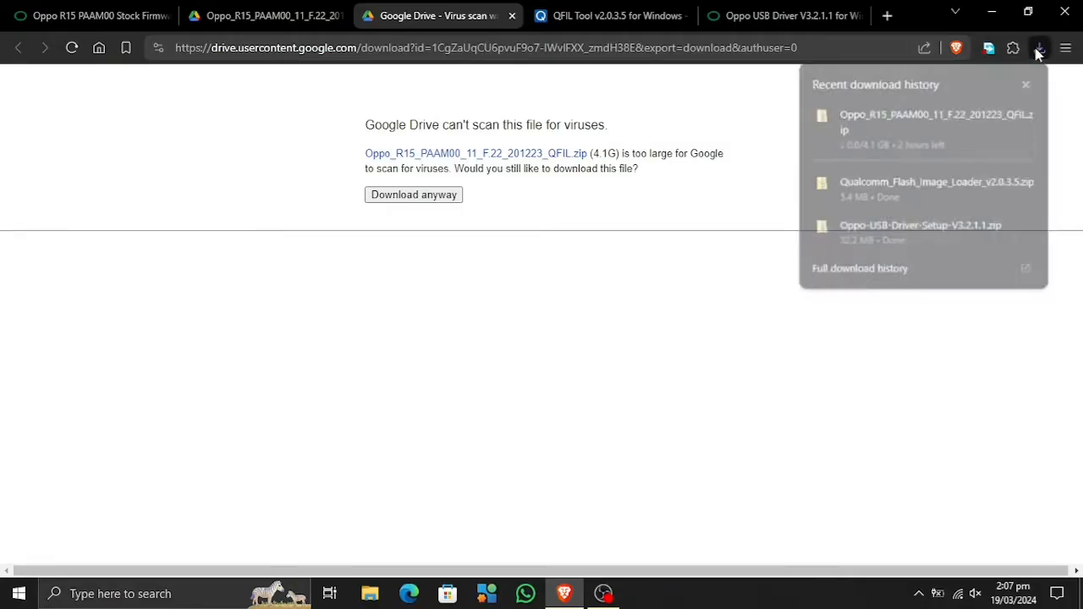
Return to the Oppo R15 PAAM00 page on the stock ROM site and open the Realme firmware category.
{"action": "left_click", "coordinate": [87, 10]}
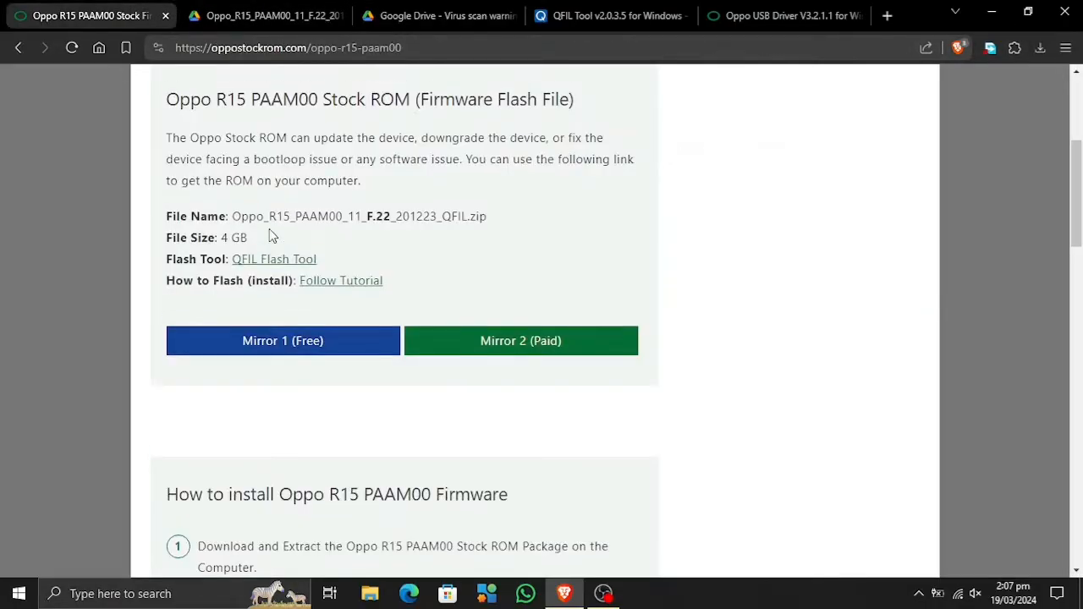
{"action": "scroll", "coordinate": [269, 228], "scroll_direction": "up", "scroll_amount": 4}
{"action": "left_click", "coordinate": [315, 140]}
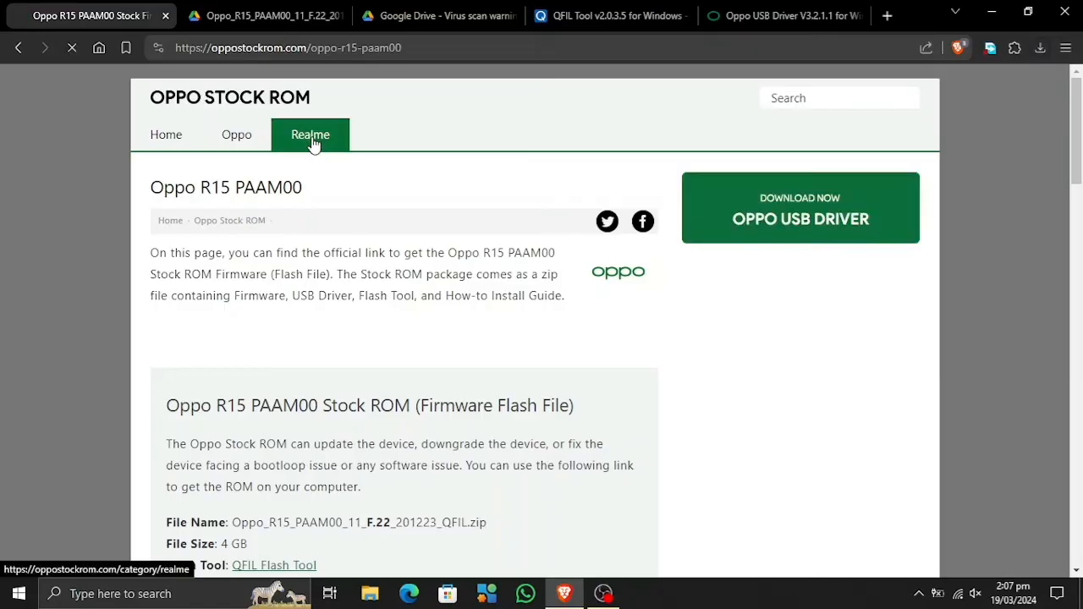
Open the Realme GT 5 RMX3823 firmware page from the Realme category and open its free mirror.
{"action": "scroll", "coordinate": [237, 328], "scroll_direction": "down", "scroll_amount": 3}
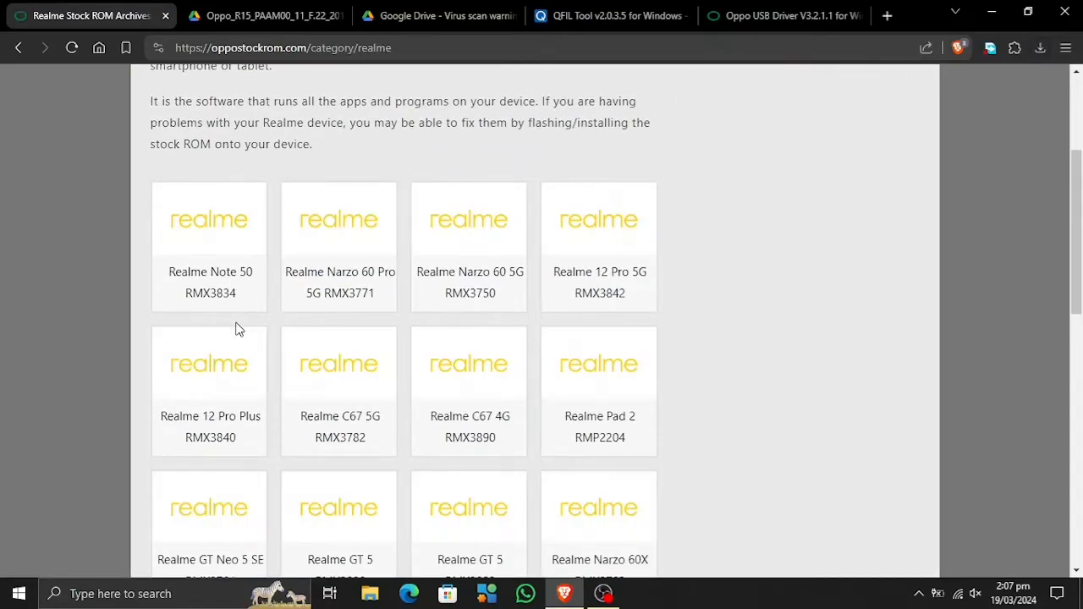
{"action": "scroll", "coordinate": [631, 428], "scroll_direction": "down", "scroll_amount": 4}
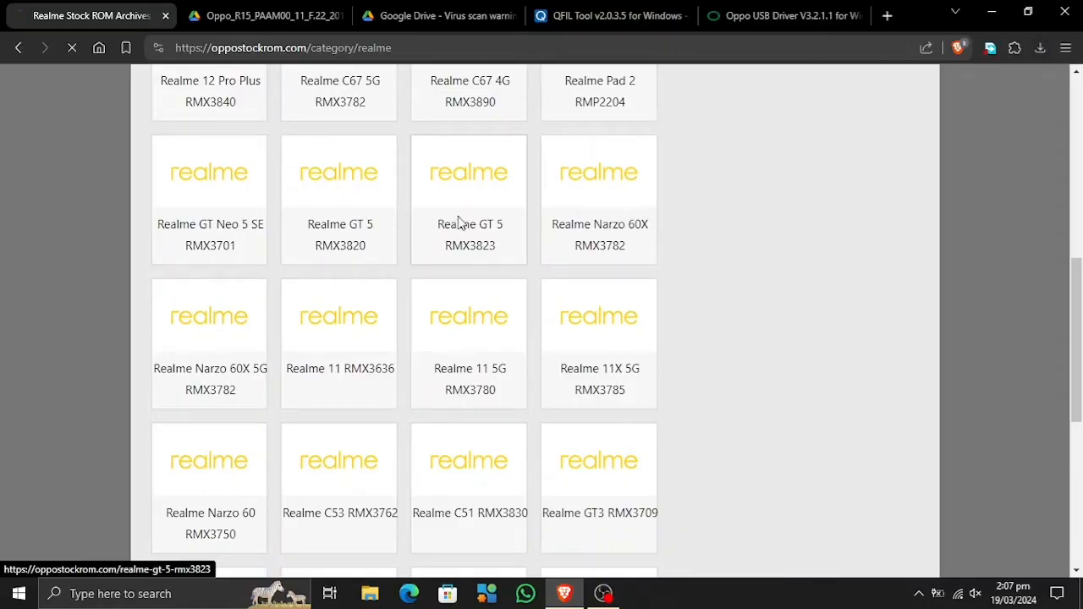
{"action": "scroll", "coordinate": [317, 398], "scroll_direction": "down", "scroll_amount": 4}
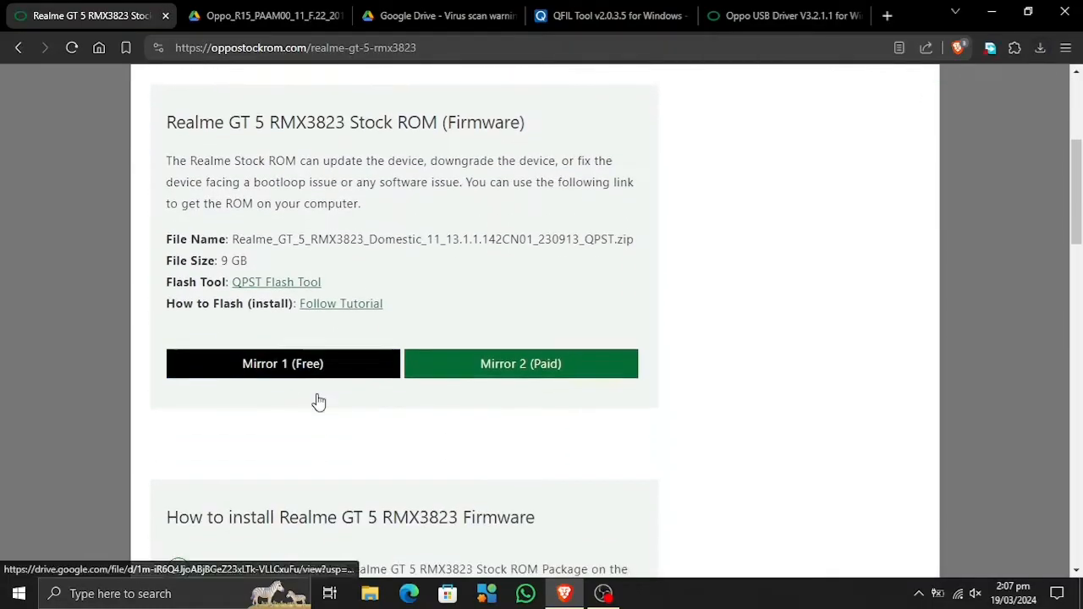
{"action": "left_click", "coordinate": [286, 362]}
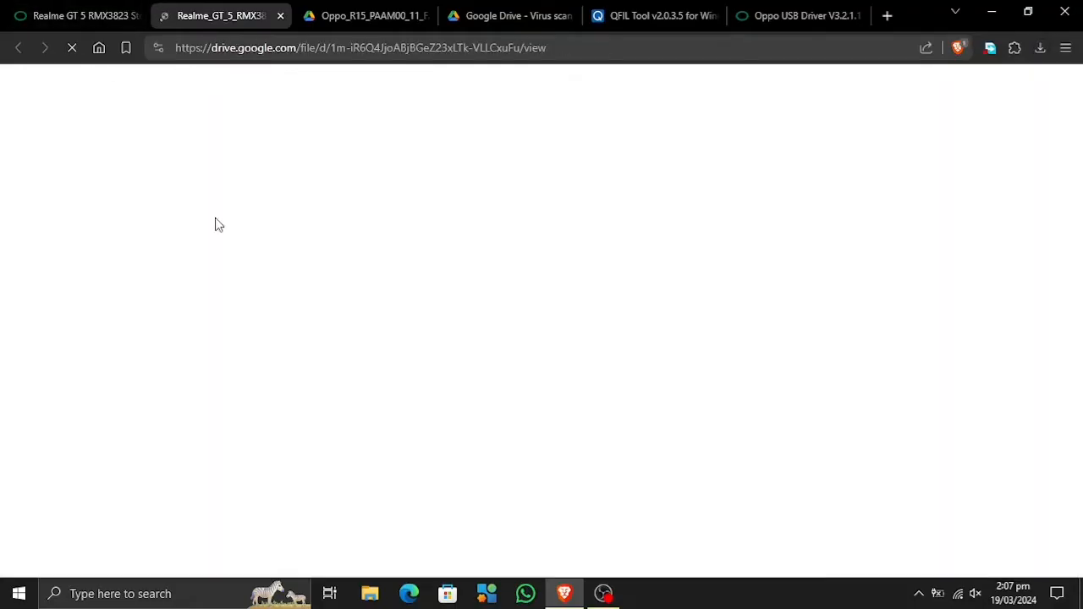
Review the installation guide on the Realme GT 5 RMX3823 page and open the linked QPST Flash Tool page.
{"action": "left_click", "coordinate": [88, 13]}
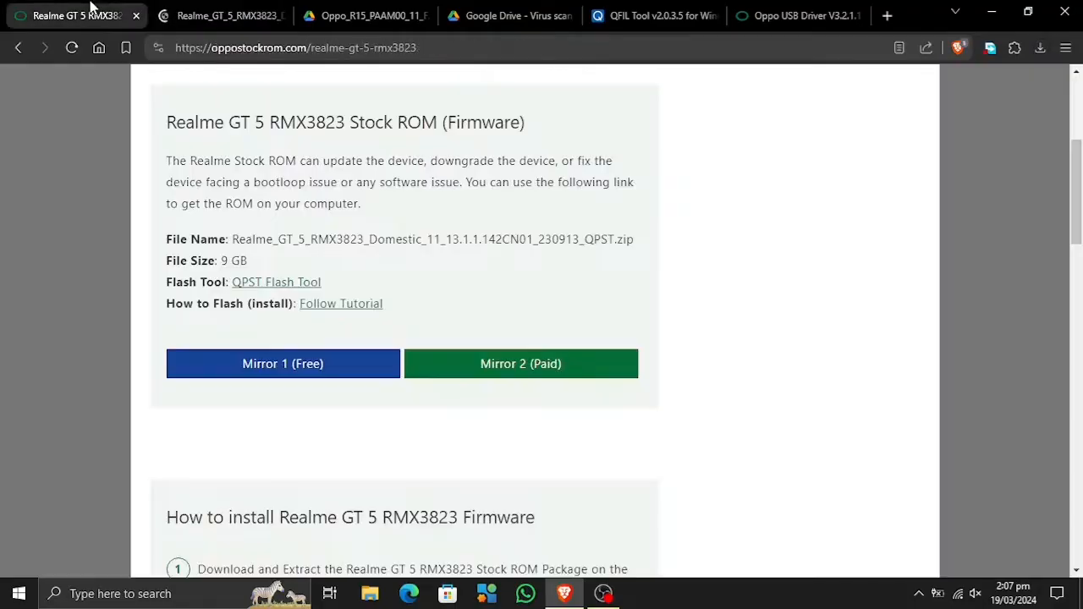
{"action": "scroll", "coordinate": [227, 219], "scroll_direction": "down", "scroll_amount": 10}
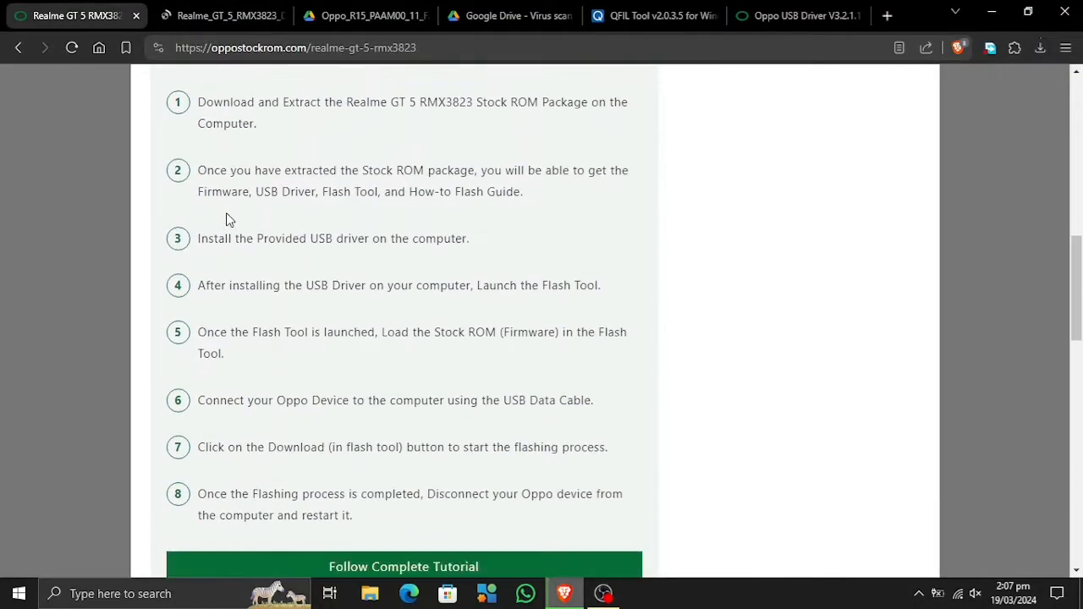
{"action": "scroll", "coordinate": [227, 219], "scroll_direction": "down", "scroll_amount": 2}
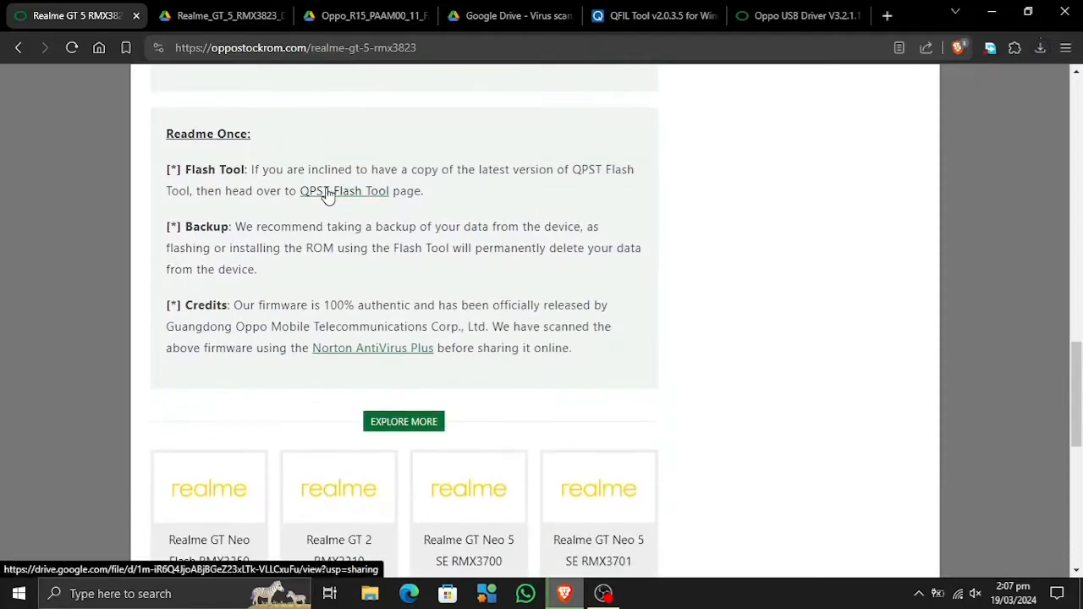
{"action": "left_click", "coordinate": [329, 194]}
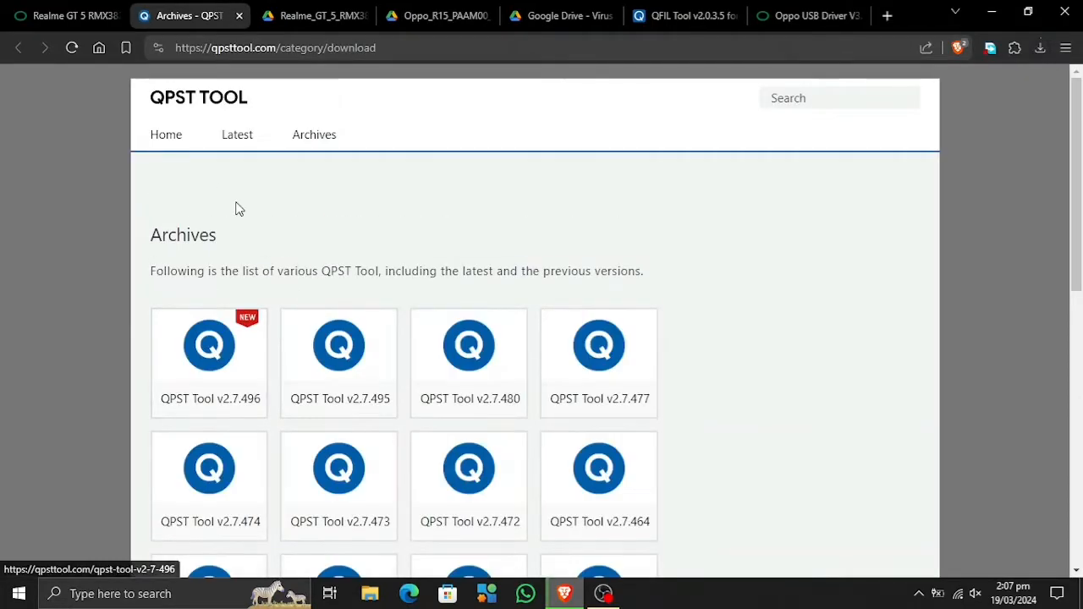
Download Realme_GT_5_RMX3823_Domestic_11_13.1.1.142CN01_230913_QPST.zip from Google Drive into the Downloads folder, accepting the missing virus scan.
{"action": "left_click", "coordinate": [306, 10]}
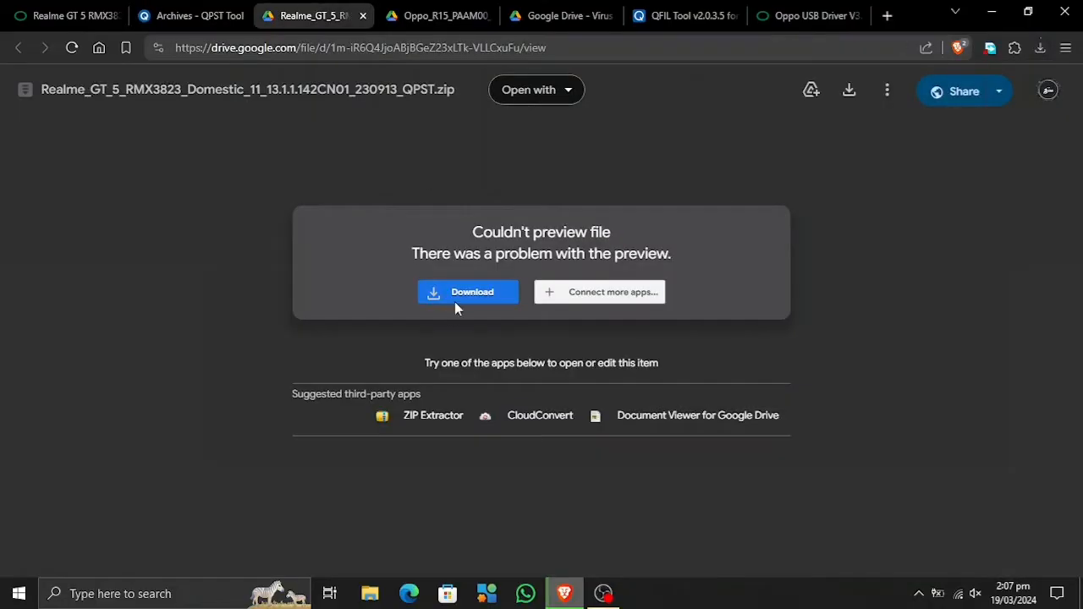
{"action": "left_click", "coordinate": [848, 107]}
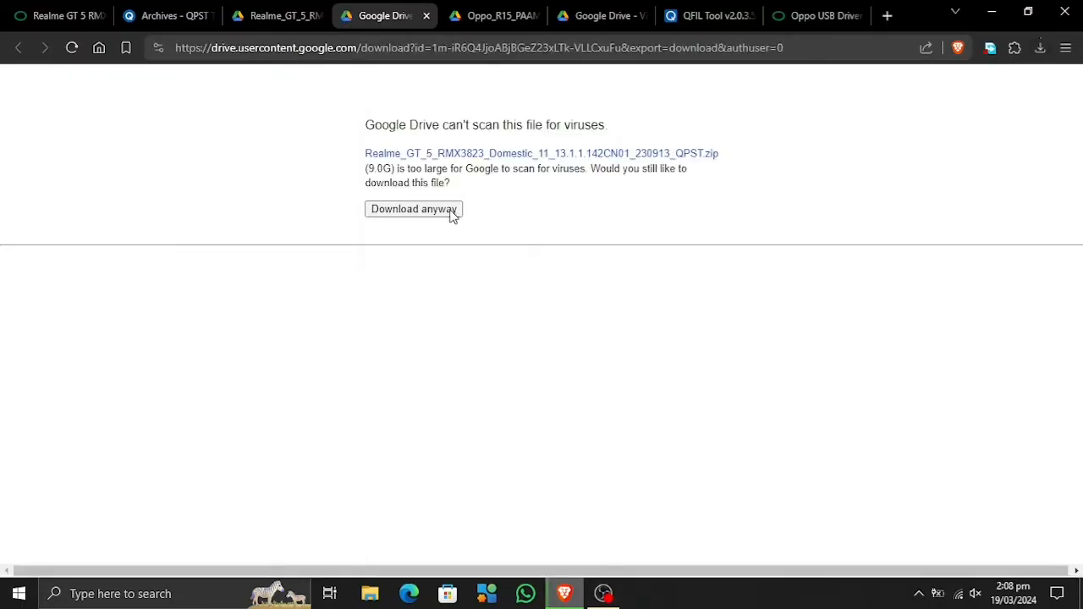
{"action": "left_click", "coordinate": [451, 213]}
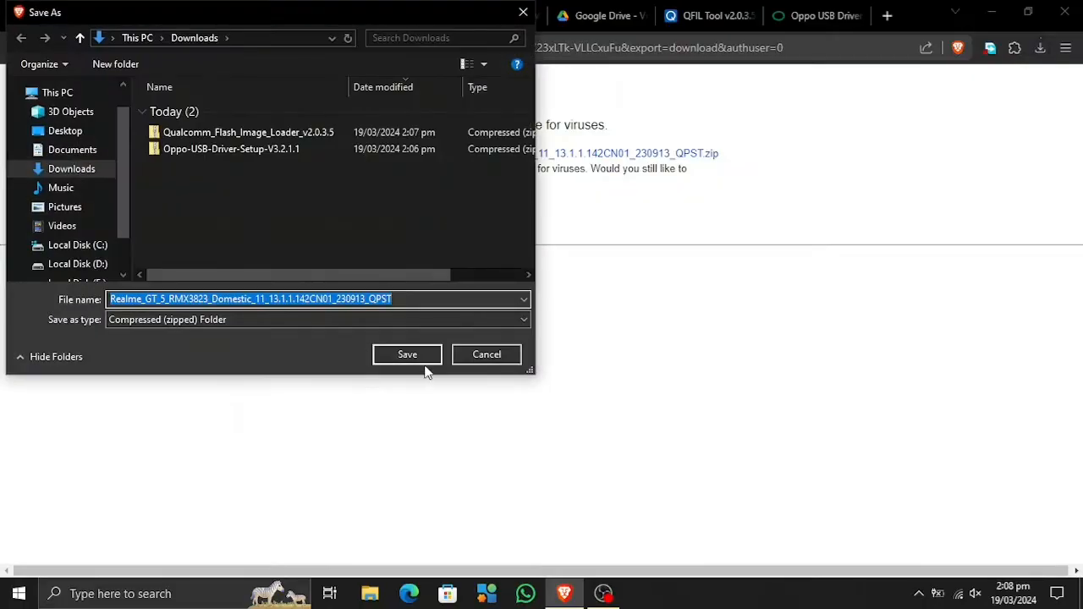
{"action": "left_click", "coordinate": [426, 362]}
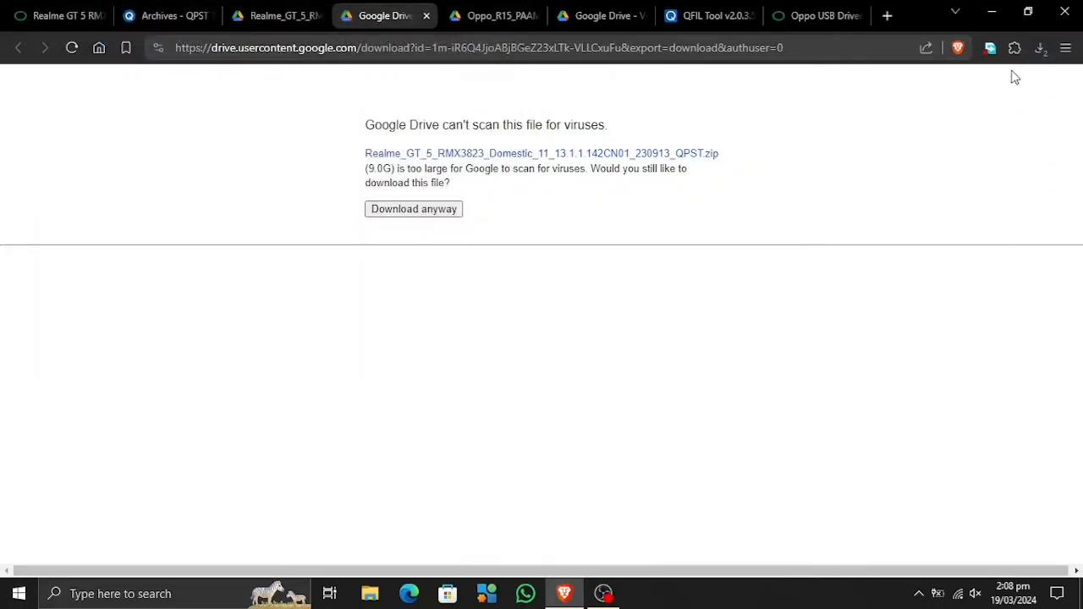
Show the downloaded files in their folder and extract the Oppo-USB-Driver-Setup-V3.2.1.1 archive with 7-Zip into its own folder.
{"action": "left_click", "coordinate": [1039, 49]}
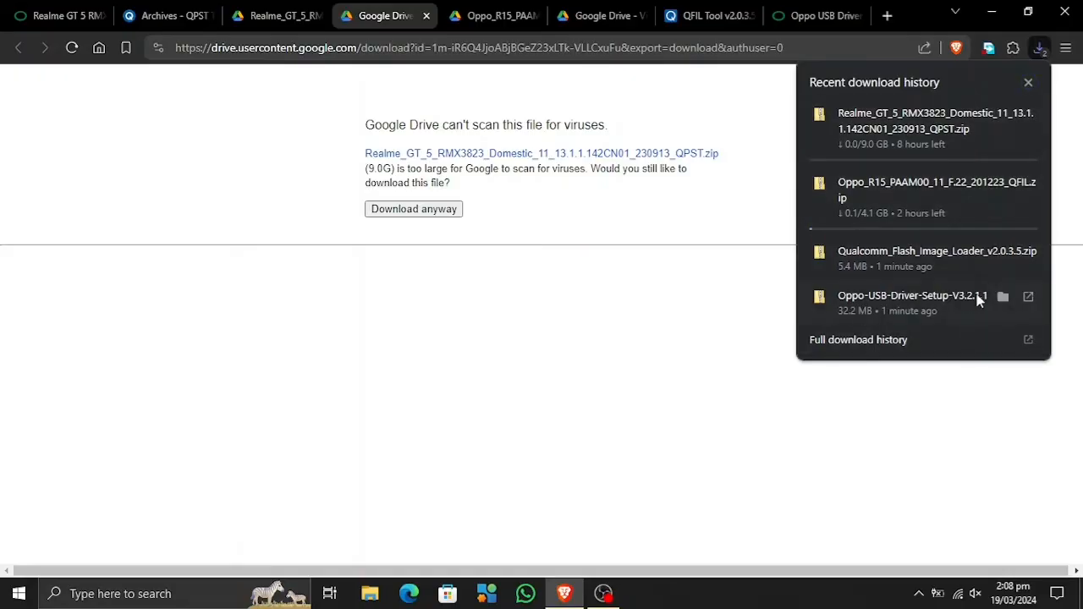
{"action": "left_click", "coordinate": [1002, 252]}
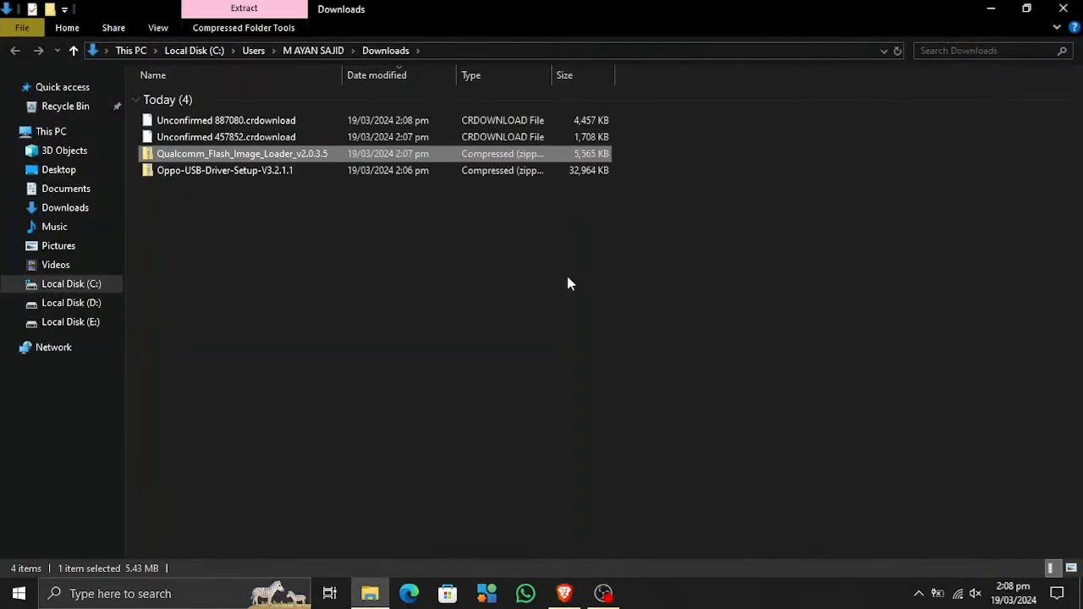
{"action": "left_click", "coordinate": [203, 220]}
{"action": "right_click", "coordinate": [193, 170]}
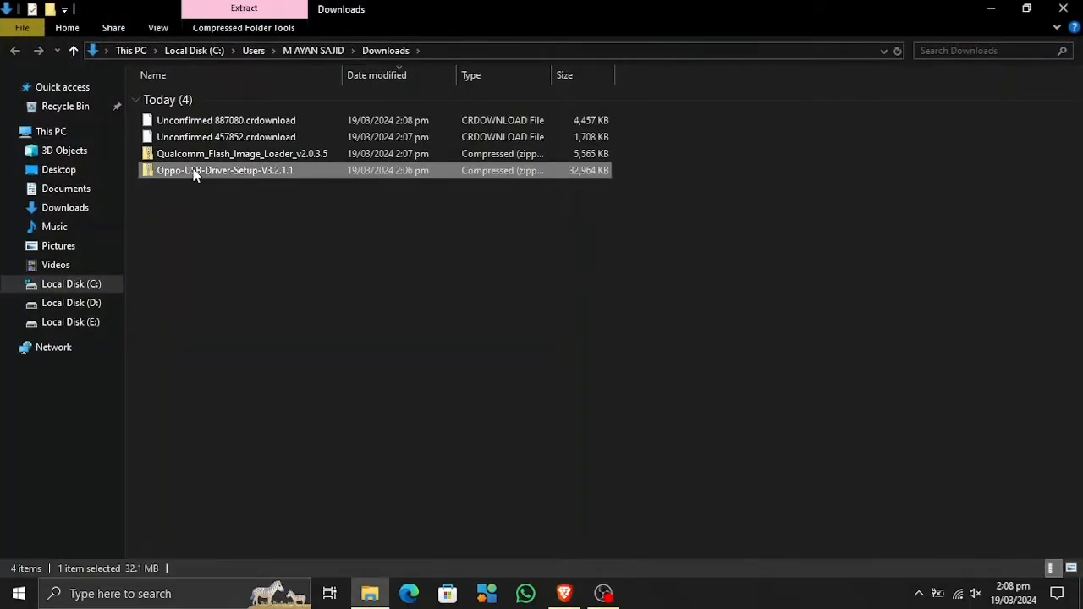
{"action": "mouse_move", "coordinate": [355, 239]}
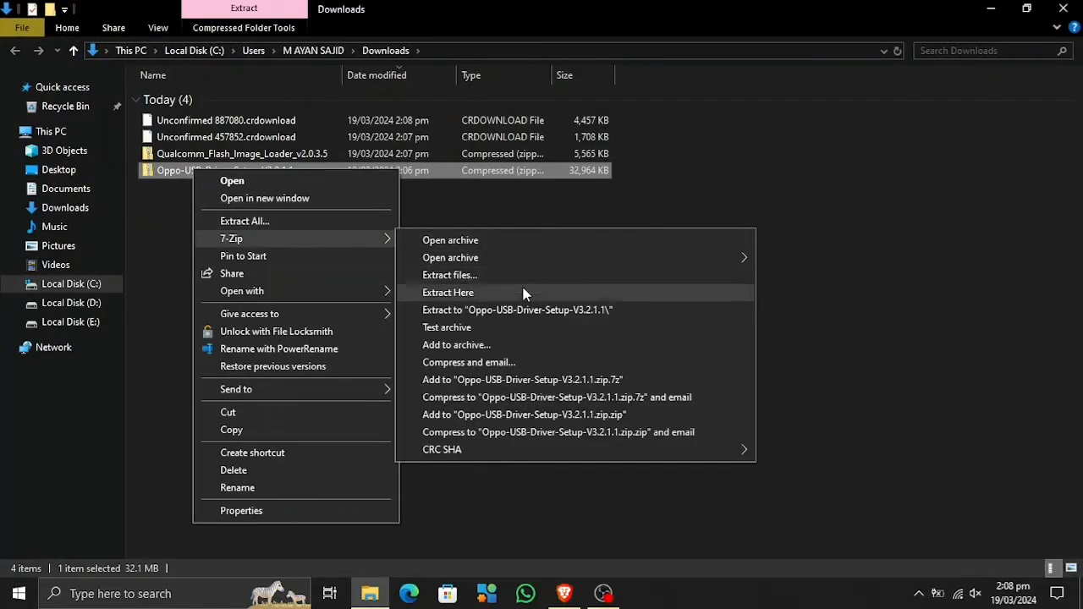
{"action": "left_click", "coordinate": [524, 310]}
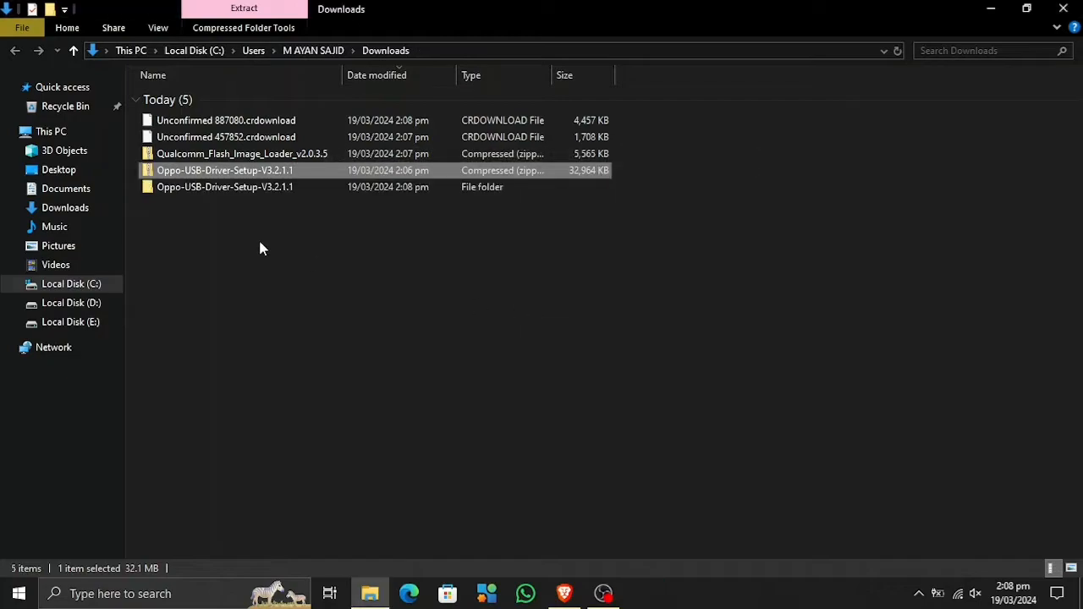
Install the OPLUS Tool Driver with the extracted Oppo USB Driver Setup V3.2.1.1 and finish the wizard without restarting the computer.
{"action": "double_click", "coordinate": [241, 191]}
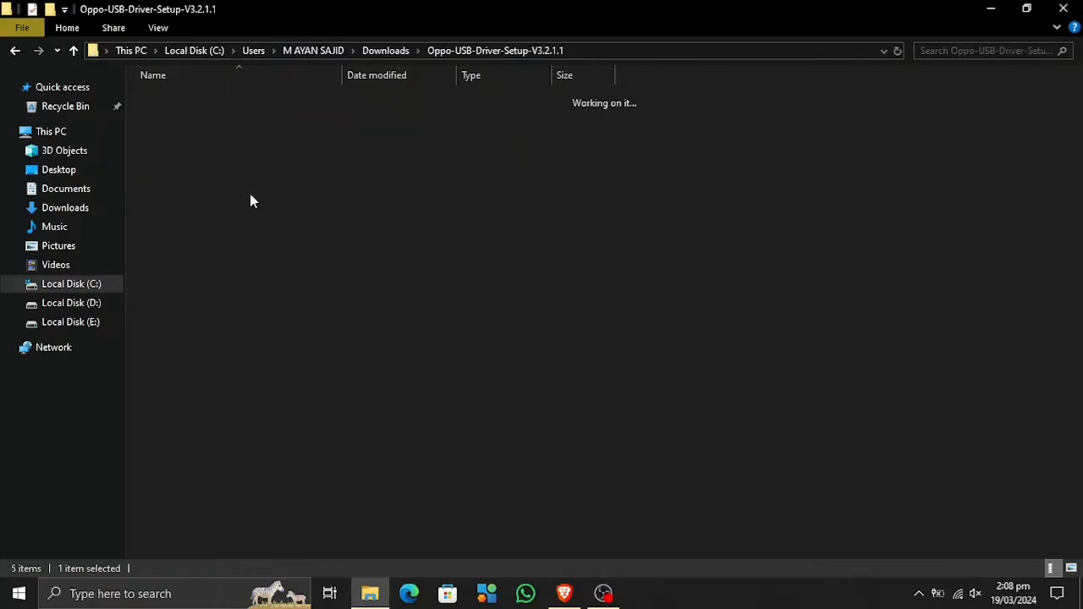
{"action": "double_click", "coordinate": [251, 98]}
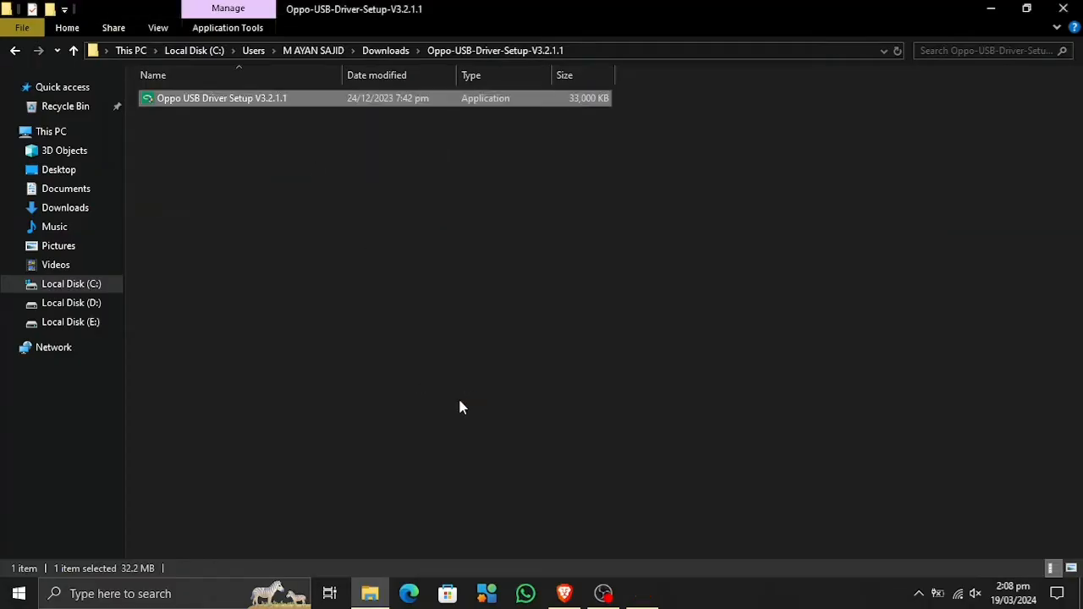
{"action": "left_click", "coordinate": [538, 332]}
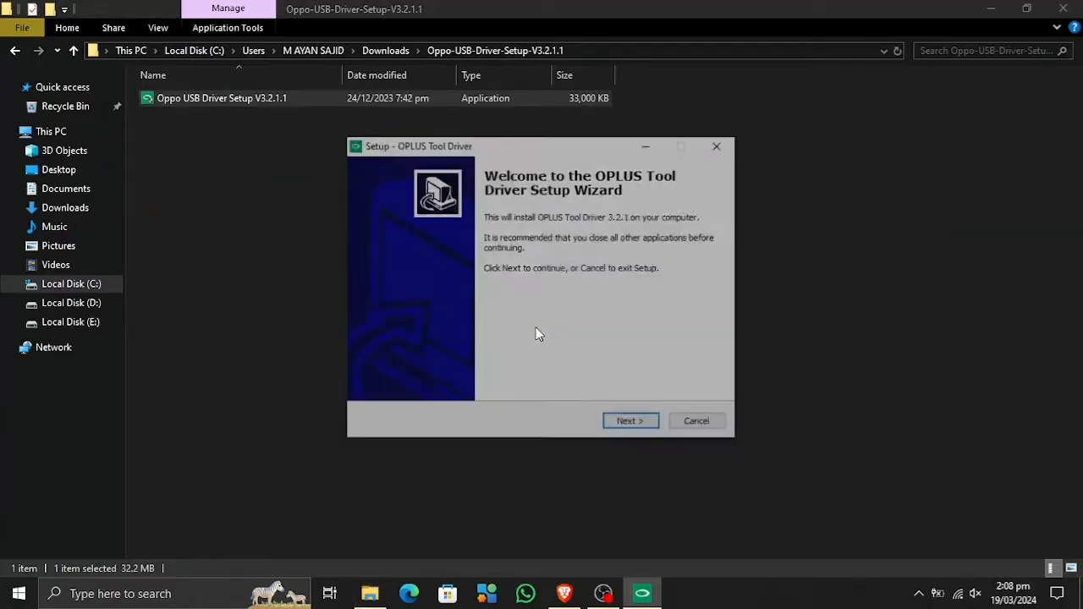
{"action": "left_click", "coordinate": [629, 423]}
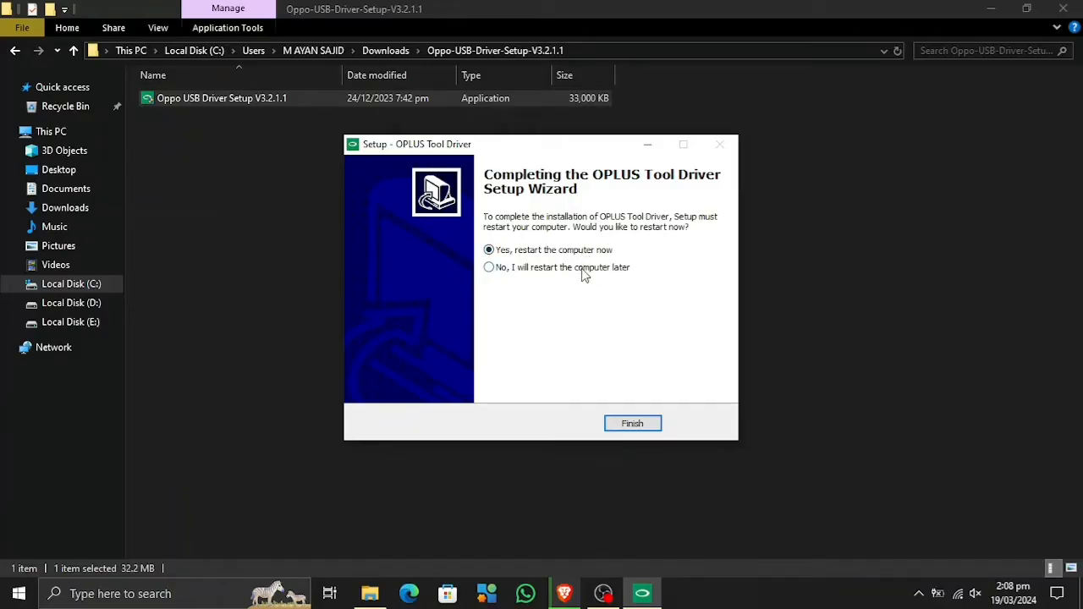
{"action": "left_click", "coordinate": [634, 424]}
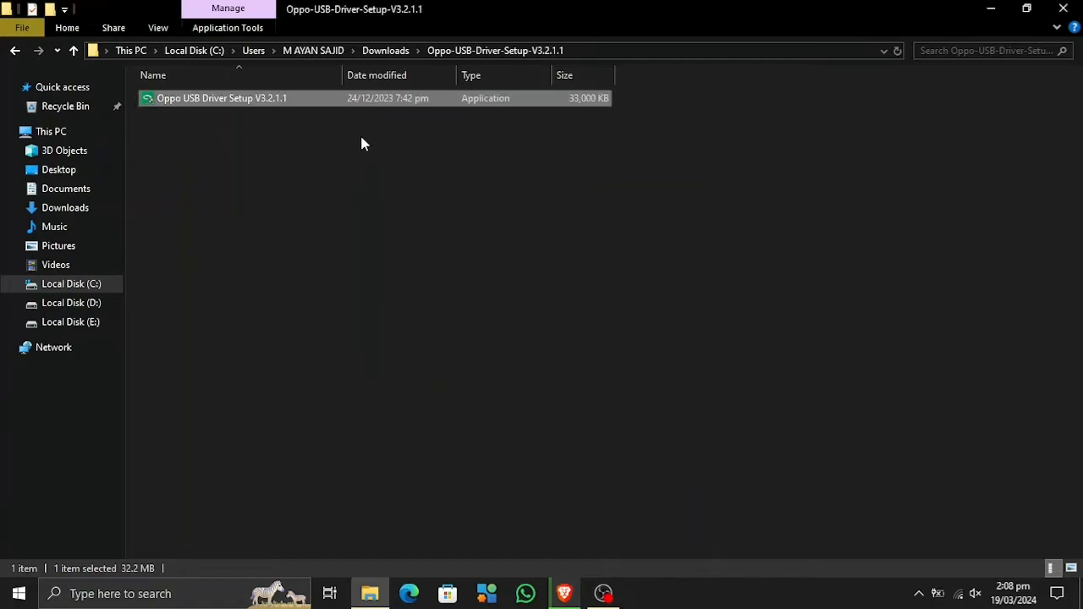
Return to Downloads and extract the Qualcomm_Flash_Image_Loader_v2.0.3.5 archive with 7-Zip into its own folder.
{"action": "left_click", "coordinate": [386, 50]}
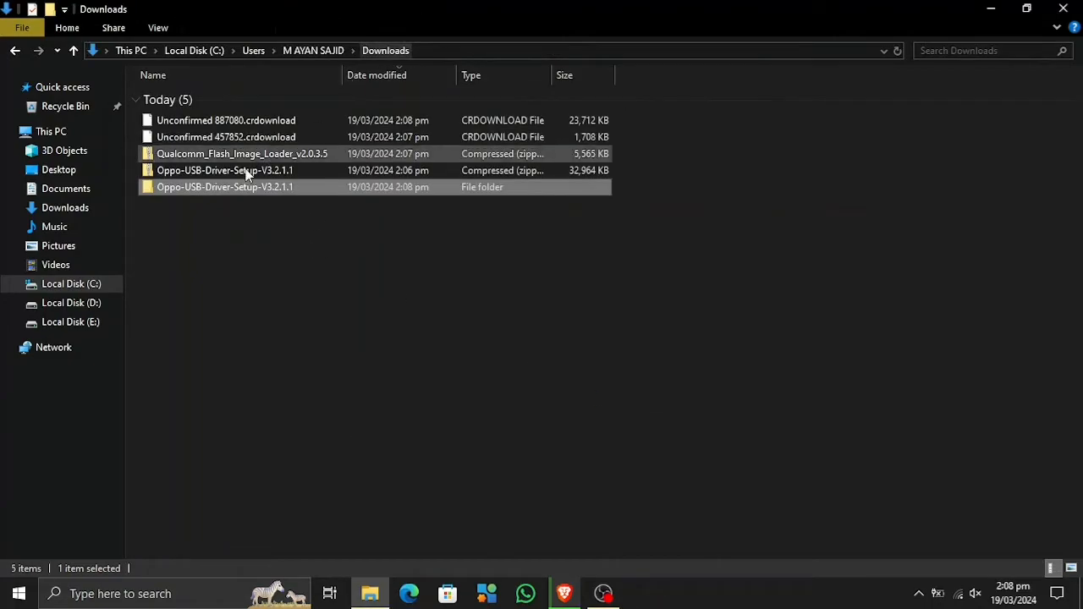
{"action": "left_click", "coordinate": [258, 158]}
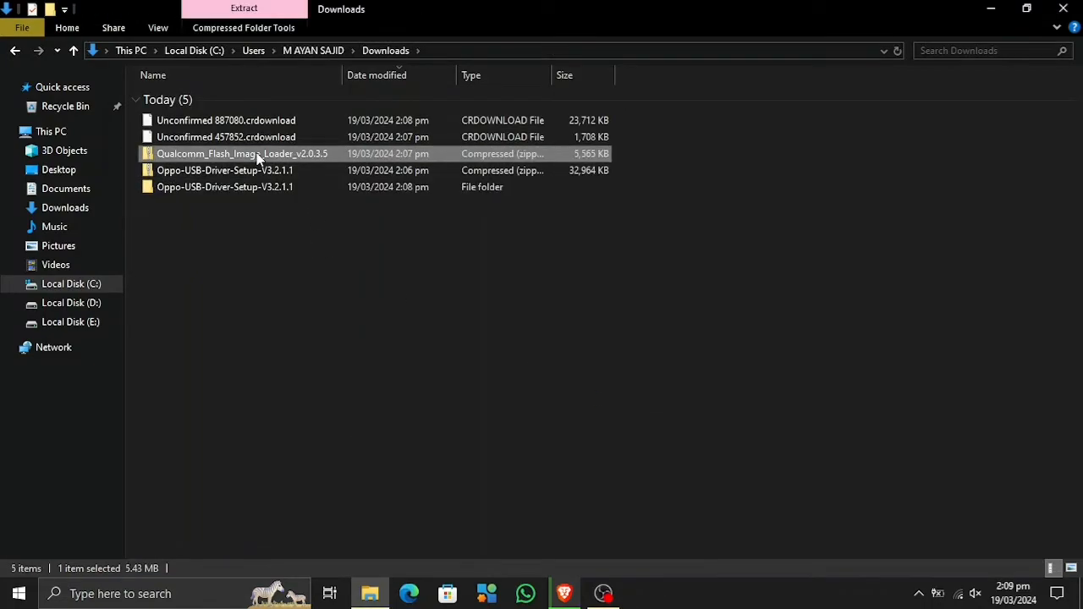
{"action": "right_click", "coordinate": [258, 157]}
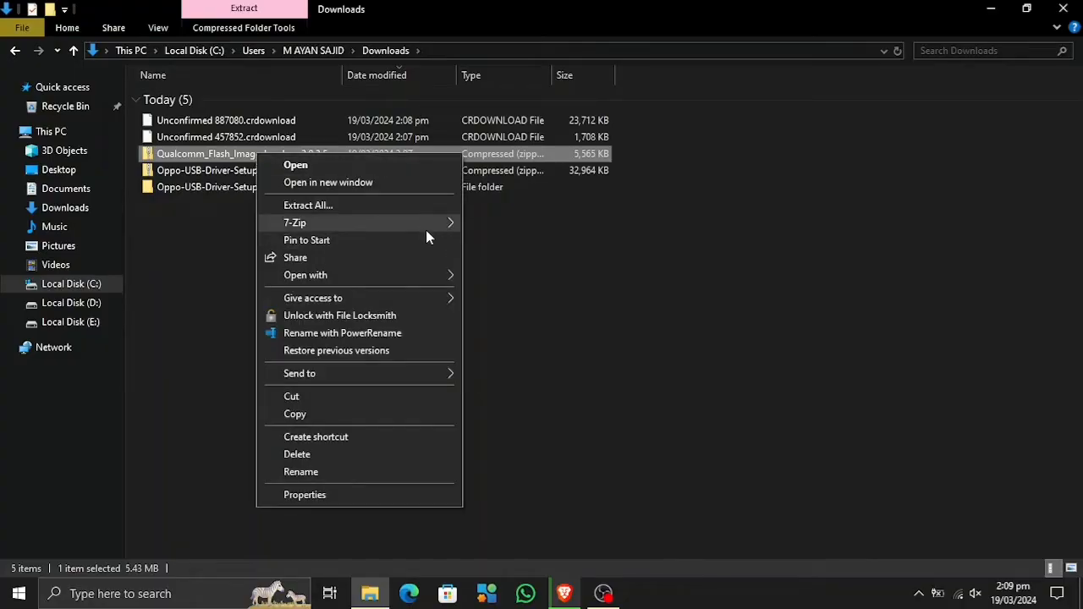
{"action": "mouse_move", "coordinate": [426, 230]}
{"action": "left_click", "coordinate": [599, 298]}
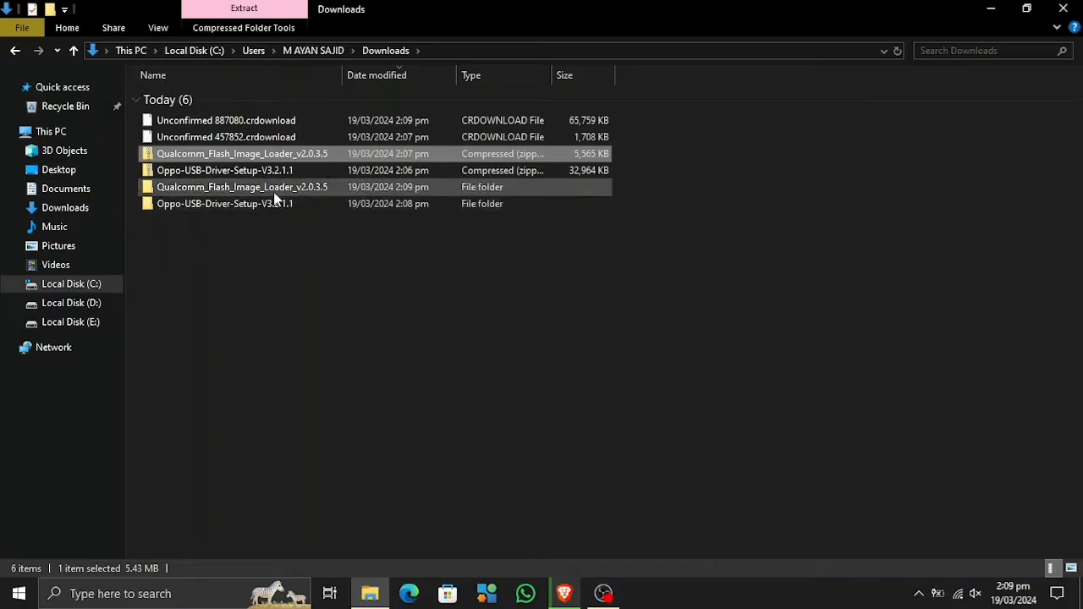
Open the extracted Qualcomm_Flash_Image_Loader_v2.0.3.5 folder, look into its Driver subfolder and return.
{"action": "double_click", "coordinate": [274, 190]}
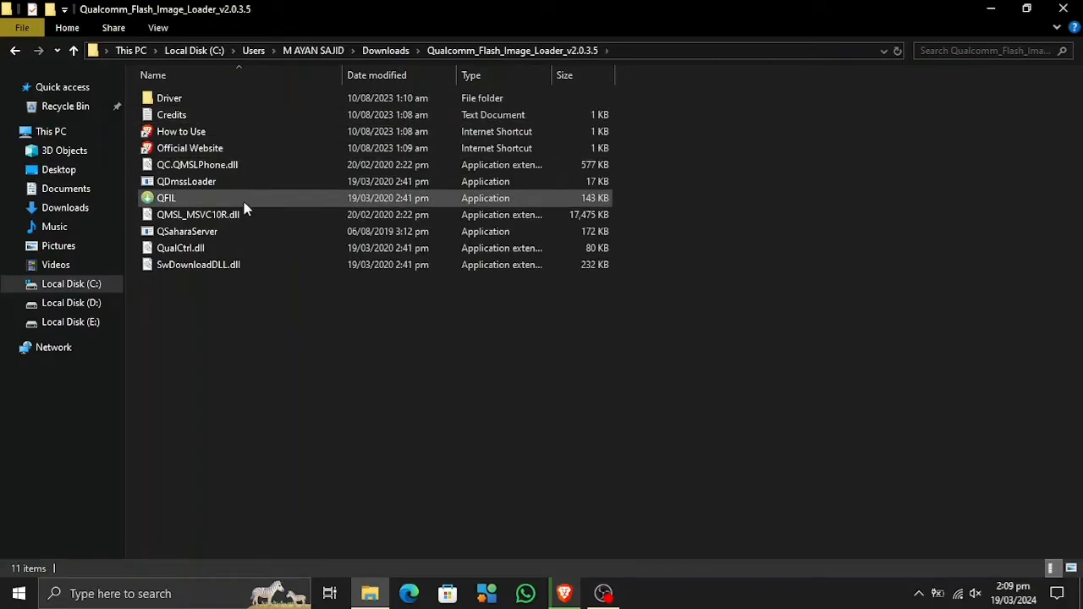
{"action": "double_click", "coordinate": [182, 100]}
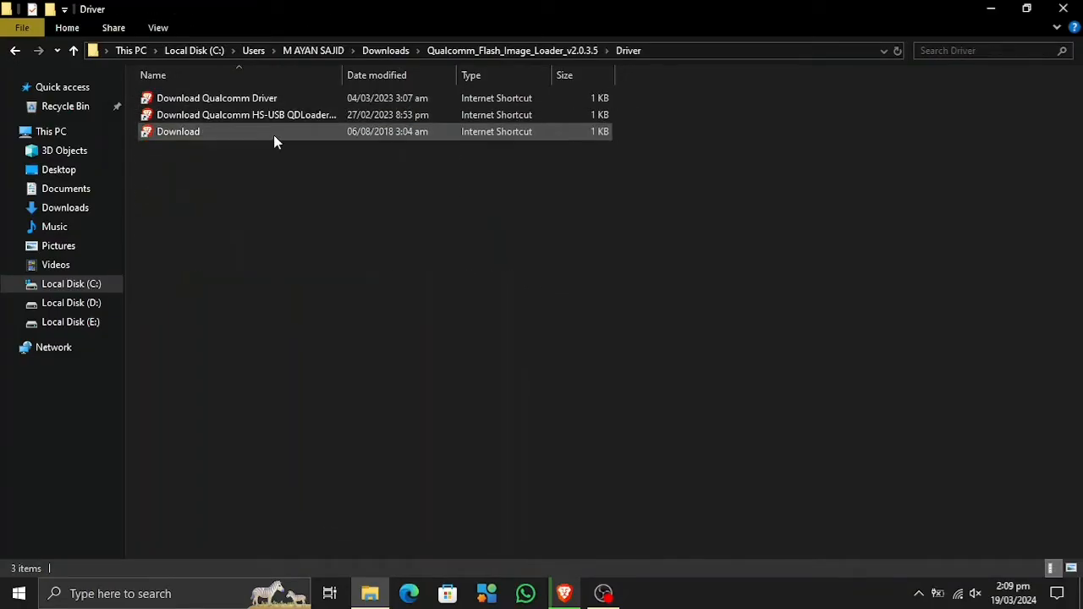
{"action": "left_click", "coordinate": [482, 52]}
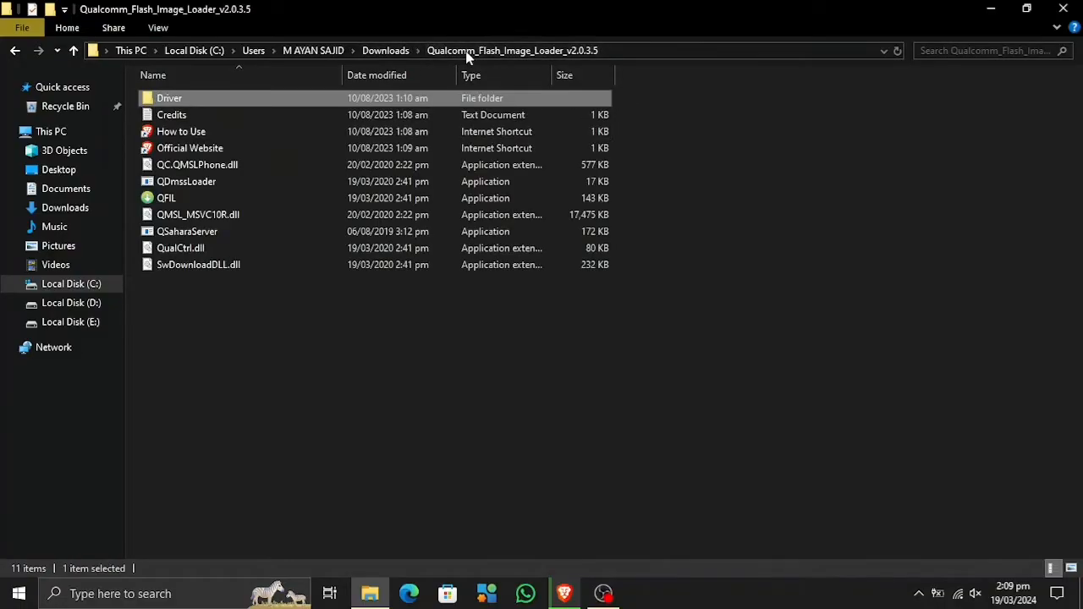
Open the How to Use shortcut and read the QFIL firmware installation guide from step 1 through the Readme Once notes.
{"action": "double_click", "coordinate": [227, 131]}
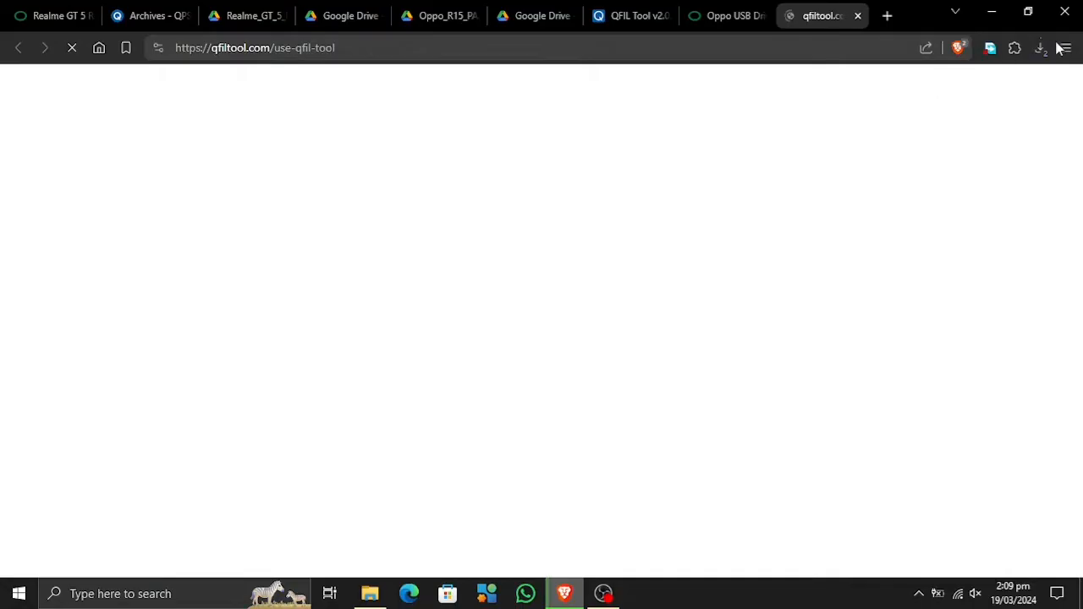
{"action": "scroll", "coordinate": [448, 273], "scroll_direction": "down", "scroll_amount": 3}
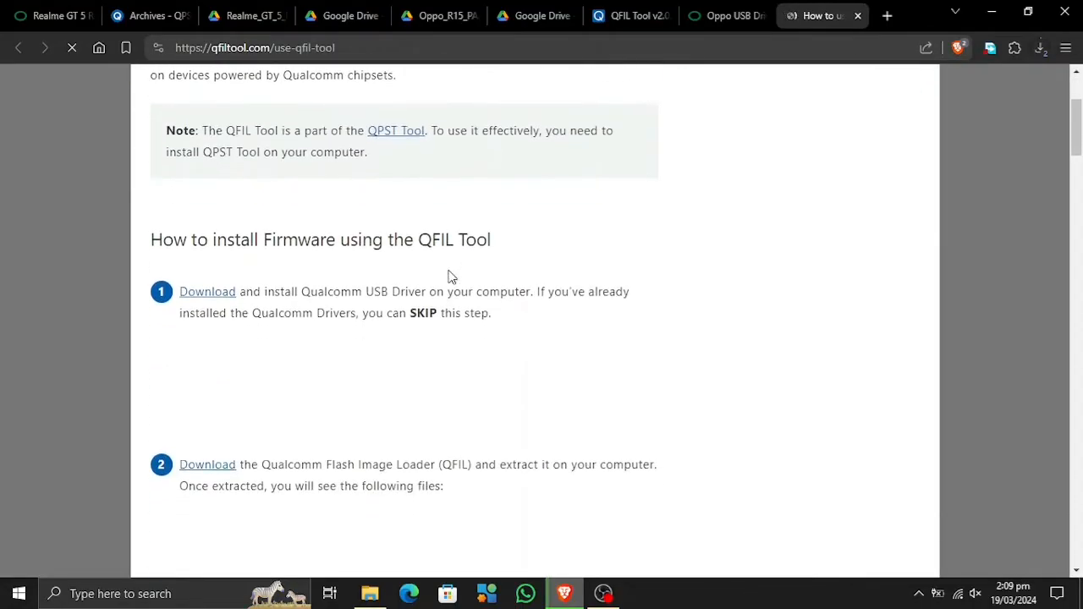
{"action": "scroll", "coordinate": [356, 363], "scroll_direction": "down", "scroll_amount": 1}
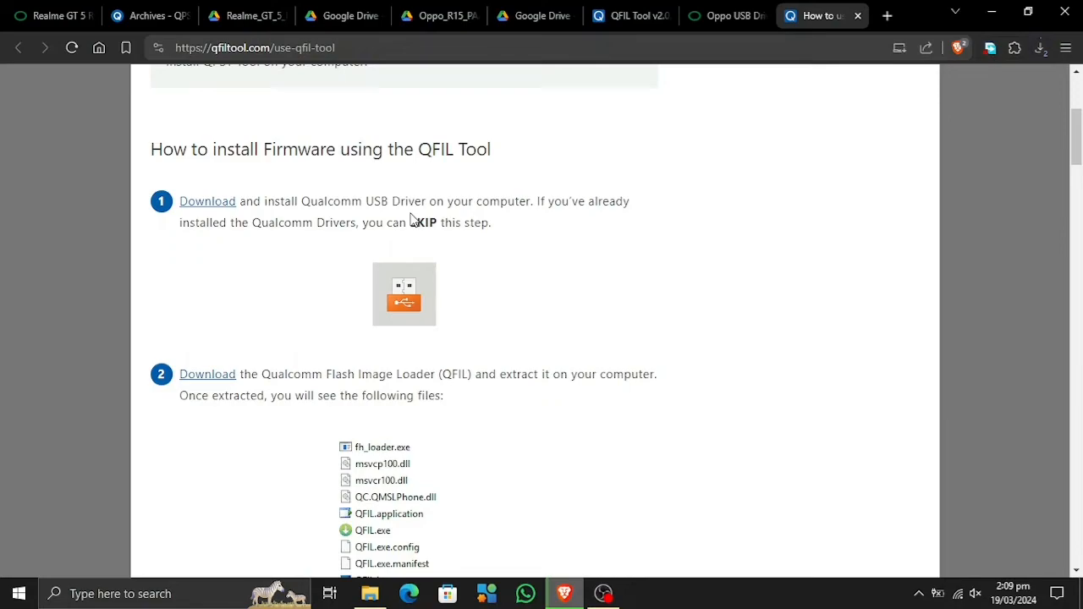
{"action": "scroll", "coordinate": [412, 218], "scroll_direction": "down", "scroll_amount": 3}
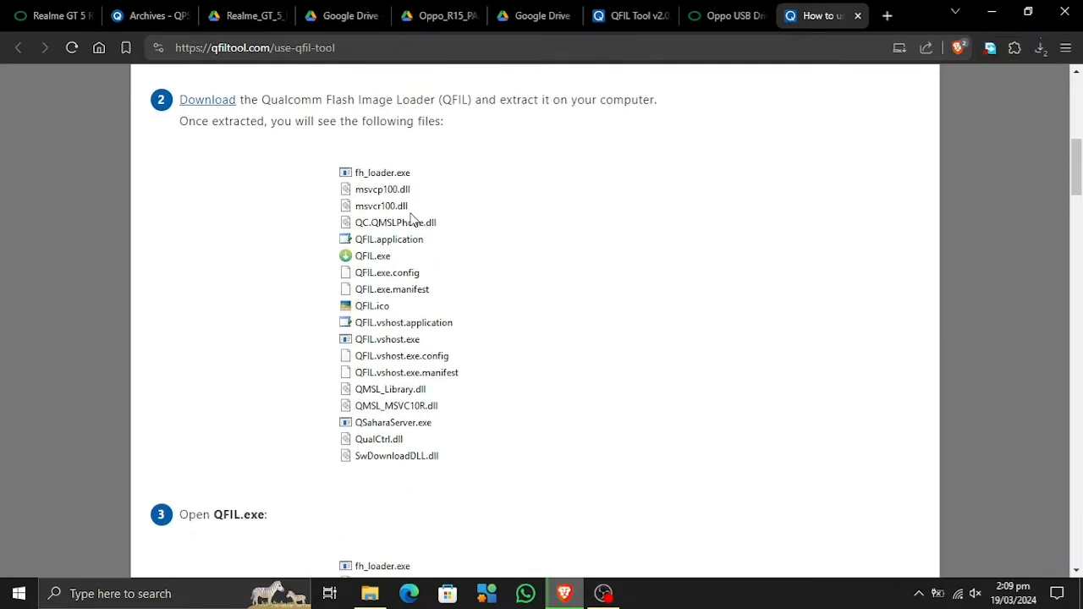
{"action": "scroll", "coordinate": [412, 218], "scroll_direction": "down", "scroll_amount": 6}
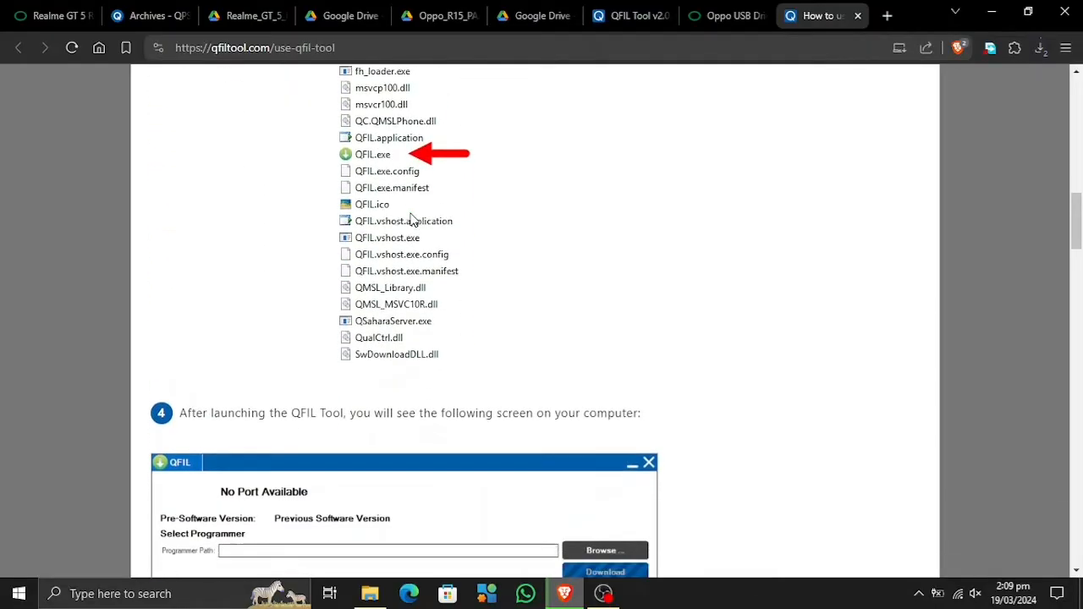
{"action": "scroll", "coordinate": [412, 218], "scroll_direction": "down", "scroll_amount": 3}
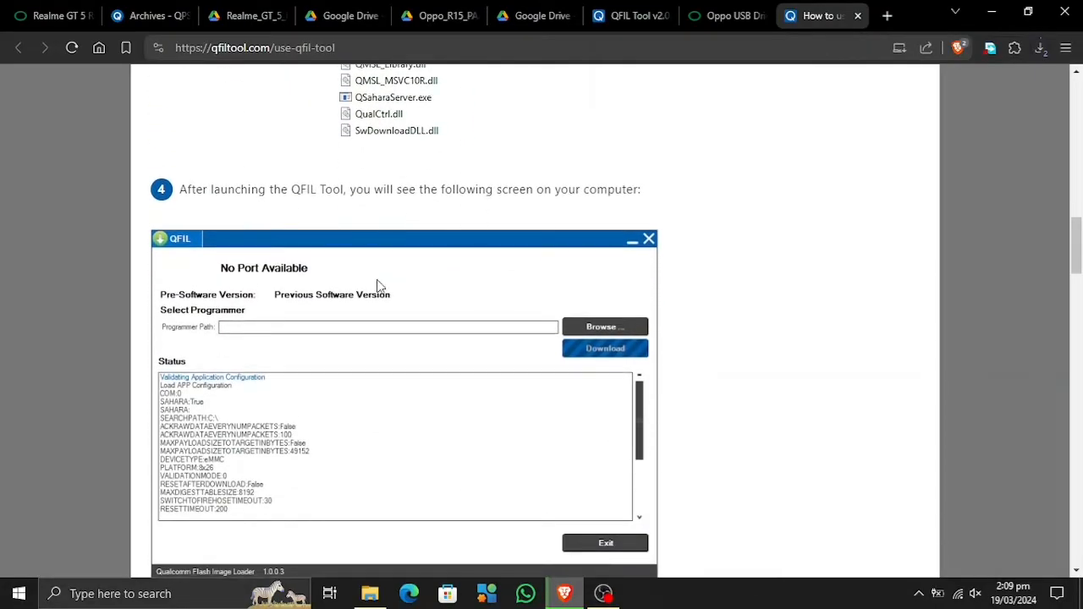
{"action": "scroll", "coordinate": [378, 285], "scroll_direction": "down", "scroll_amount": 5}
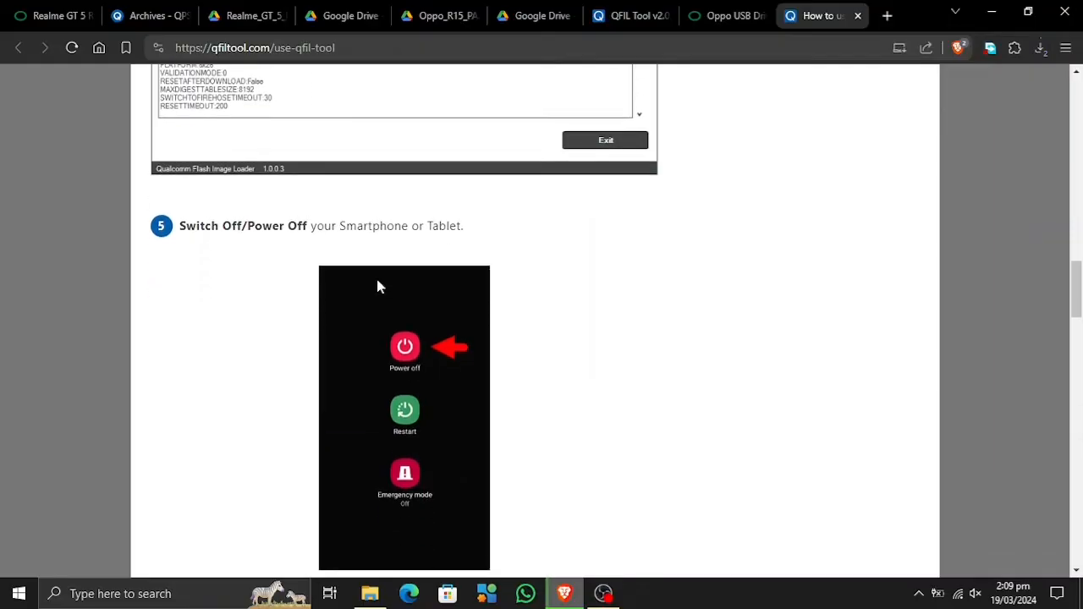
{"action": "scroll", "coordinate": [378, 287], "scroll_direction": "down", "scroll_amount": 4}
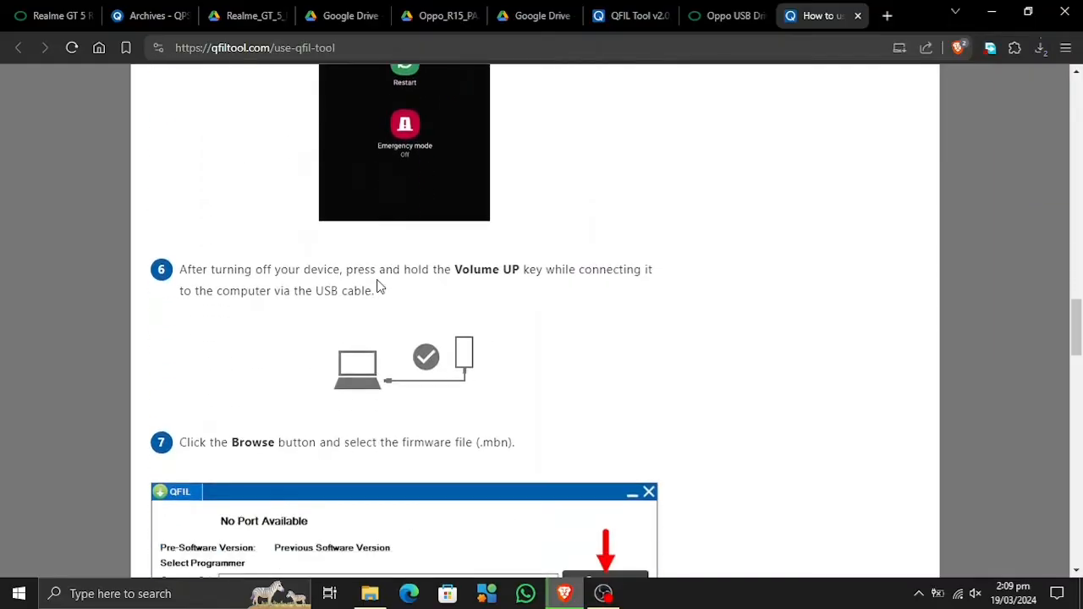
{"action": "scroll", "coordinate": [378, 287], "scroll_direction": "down", "scroll_amount": 3}
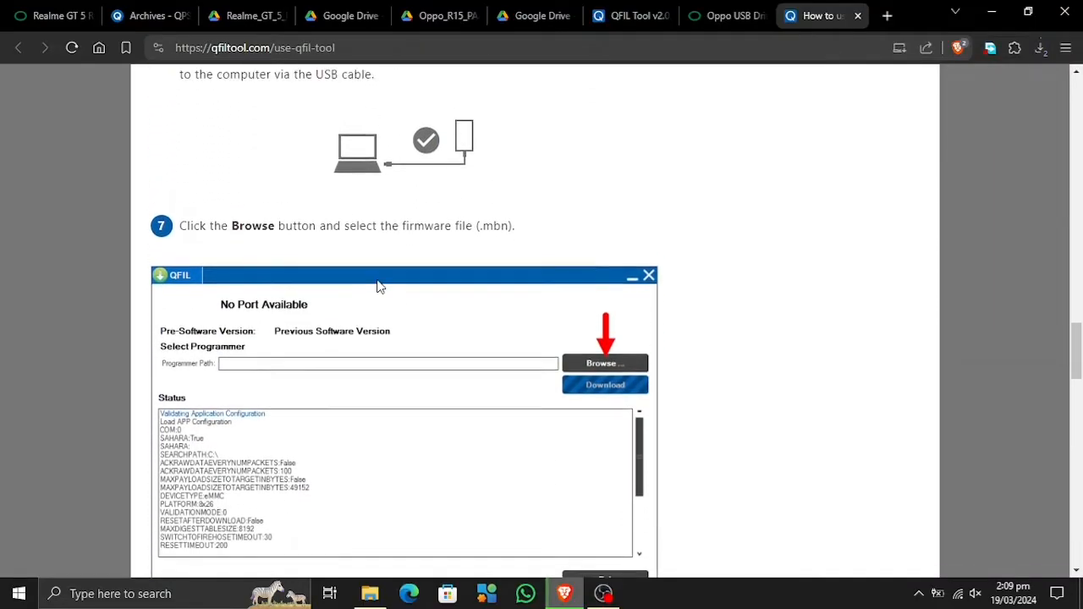
{"action": "scroll", "coordinate": [378, 286], "scroll_direction": "up", "scroll_amount": 1}
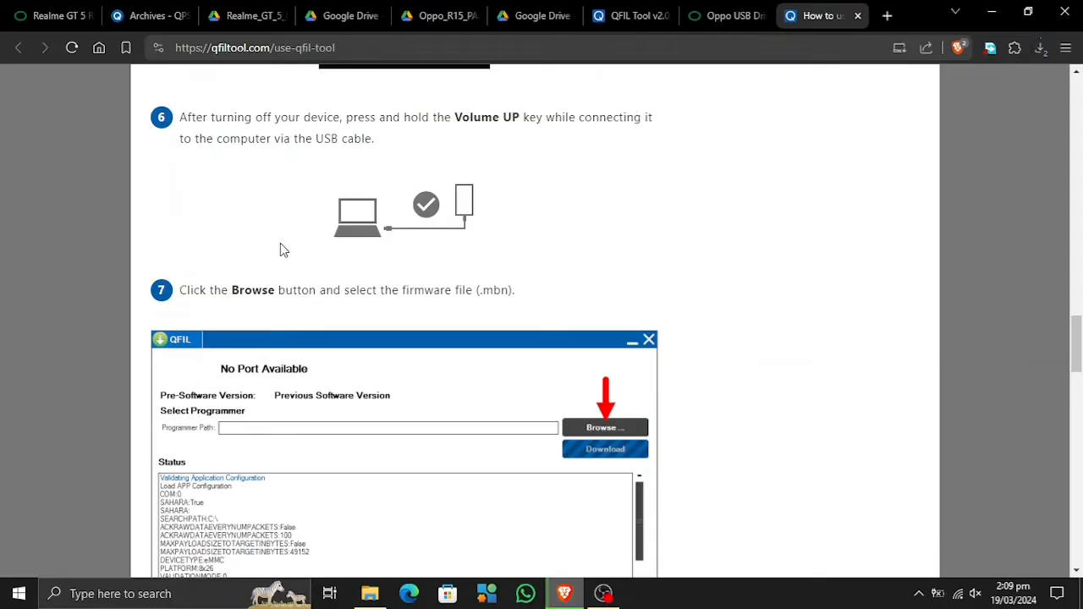
{"action": "scroll", "coordinate": [359, 328], "scroll_direction": "down", "scroll_amount": 7}
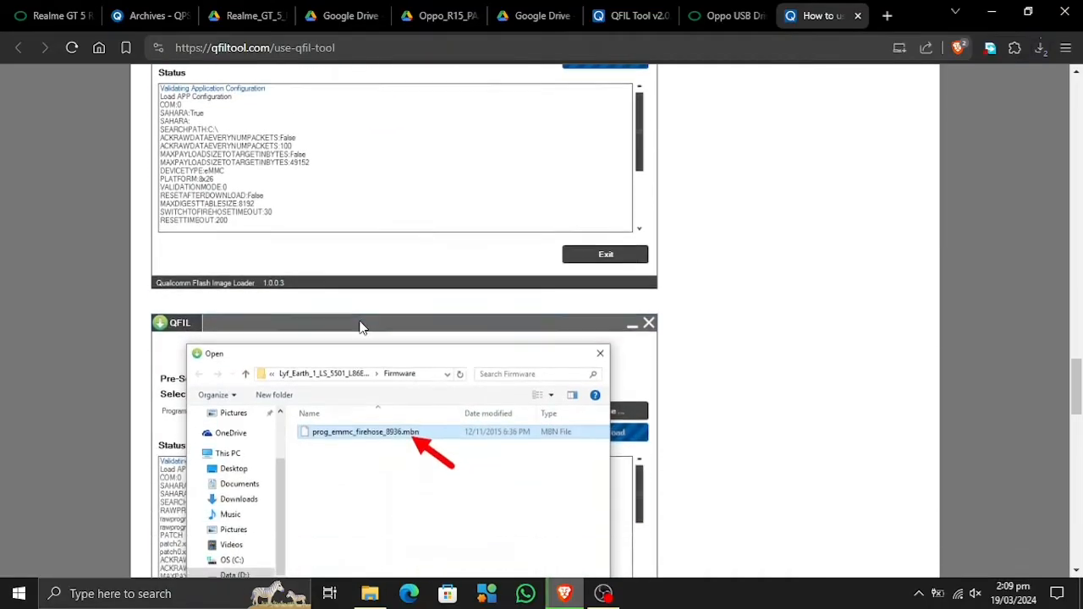
{"action": "scroll", "coordinate": [360, 327], "scroll_direction": "down", "scroll_amount": 7}
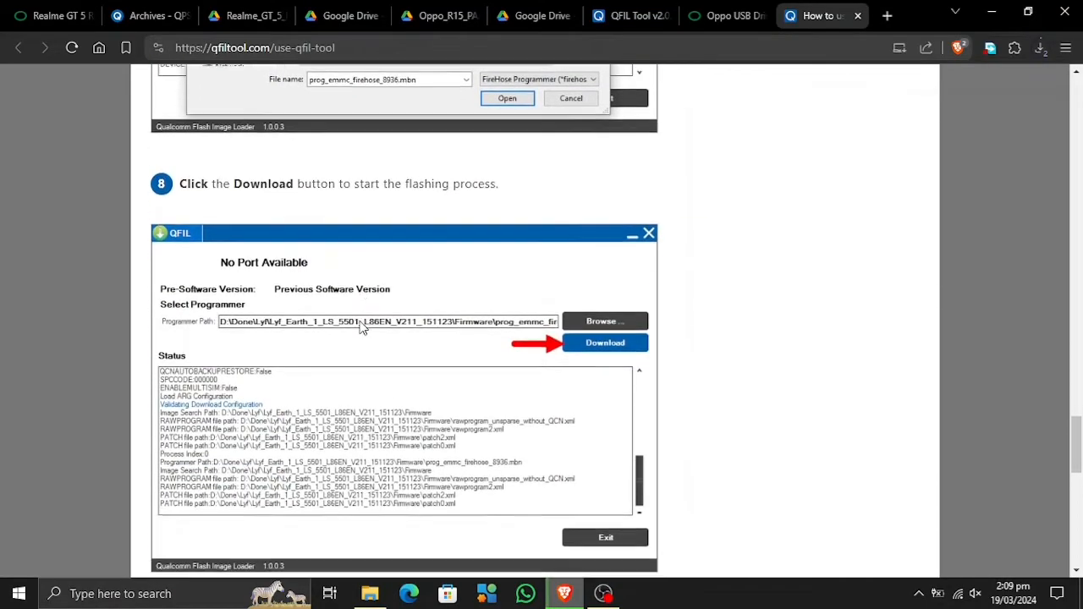
{"action": "scroll", "coordinate": [359, 327], "scroll_direction": "down", "scroll_amount": 2}
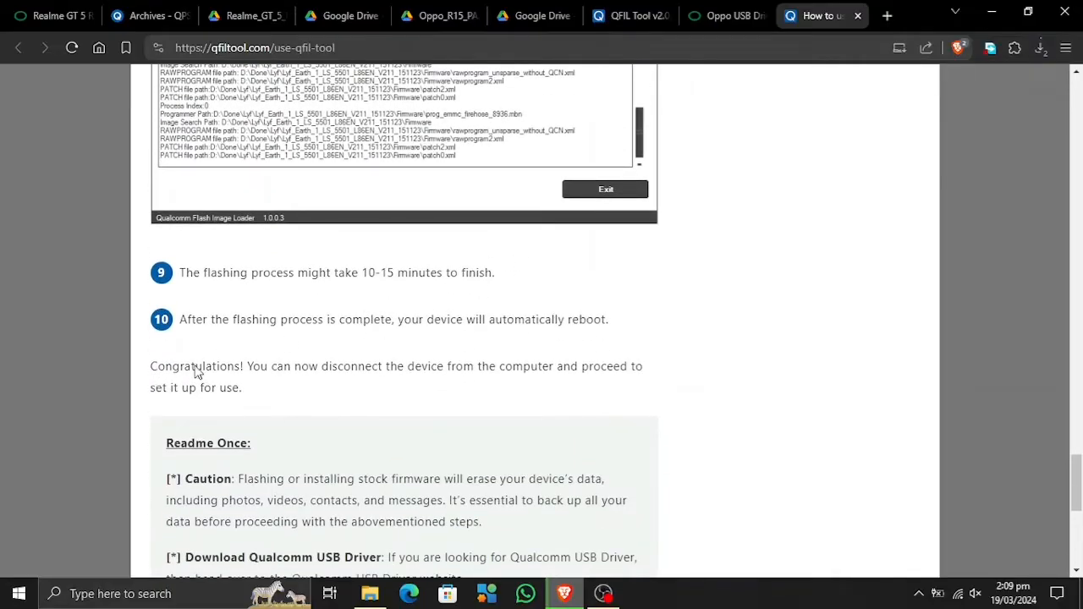
{"action": "scroll", "coordinate": [519, 332], "scroll_direction": "down", "scroll_amount": 1}
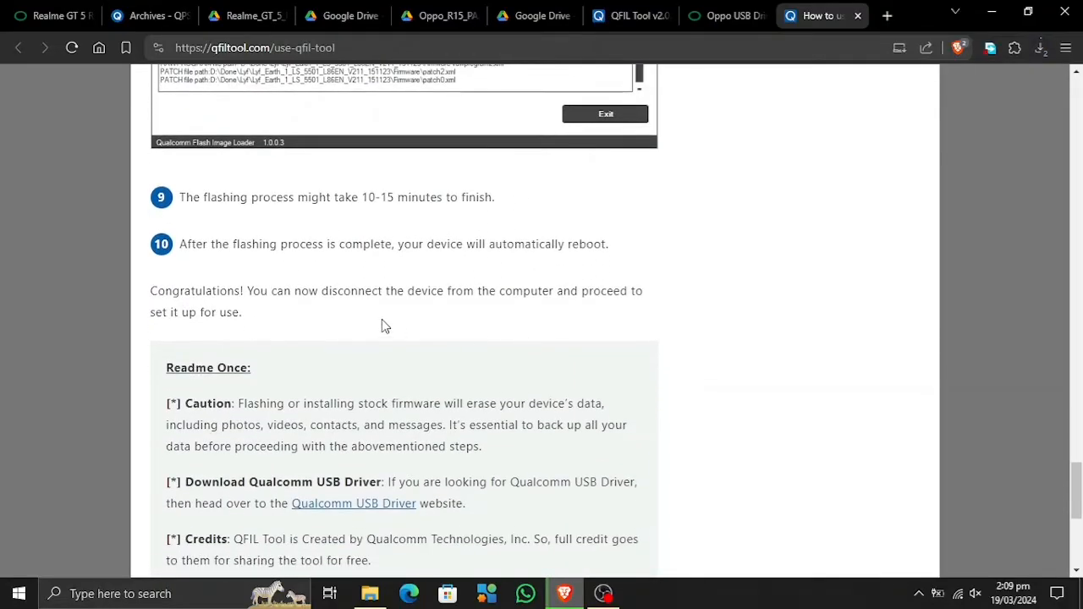
{"action": "scroll", "coordinate": [383, 322], "scroll_direction": "down", "scroll_amount": 2}
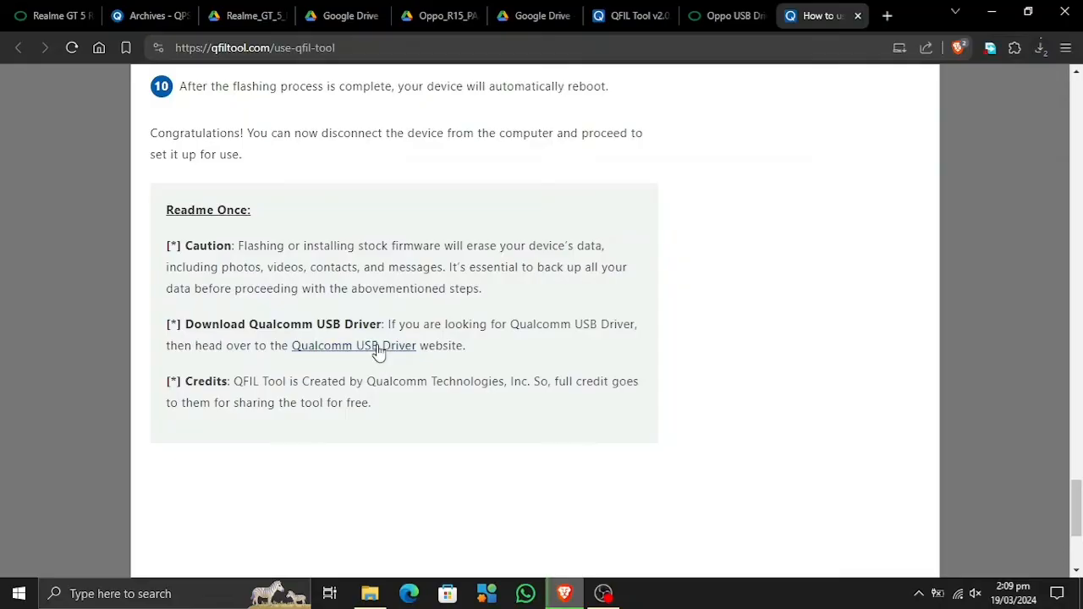
Follow the guide's link to the Qualcomm USB Driver website and download the v1.0.10061.1 driver archive to the Downloads folder.
{"action": "left_click", "coordinate": [378, 347]}
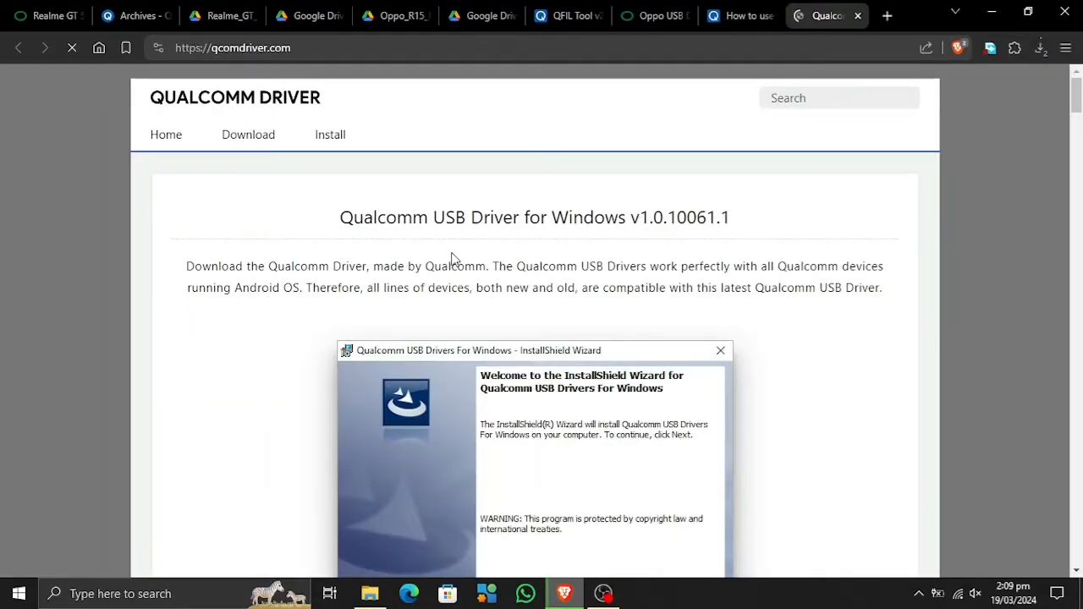
{"action": "scroll", "coordinate": [451, 253], "scroll_direction": "down", "scroll_amount": 10}
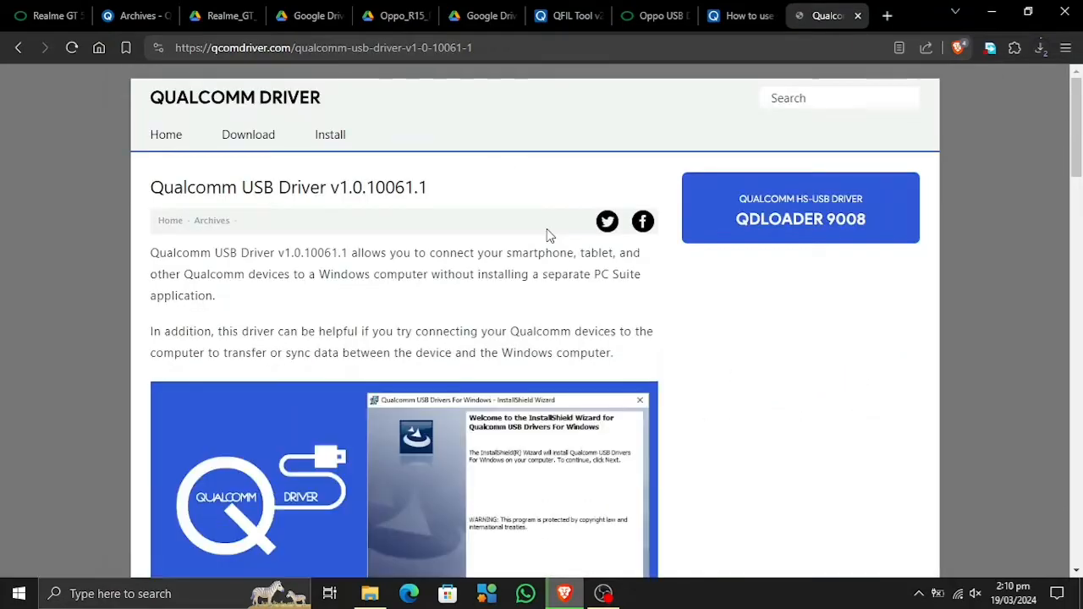
{"action": "scroll", "coordinate": [441, 343], "scroll_direction": "down", "scroll_amount": 2}
{"action": "scroll", "coordinate": [440, 344], "scroll_direction": "down", "scroll_amount": 11}
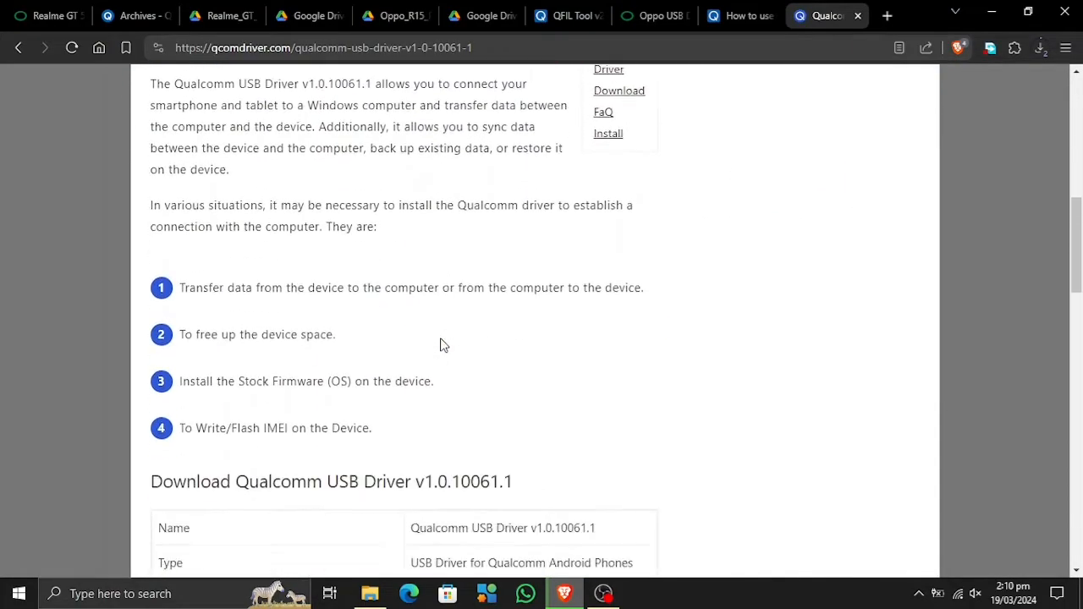
{"action": "scroll", "coordinate": [440, 344], "scroll_direction": "down", "scroll_amount": 1}
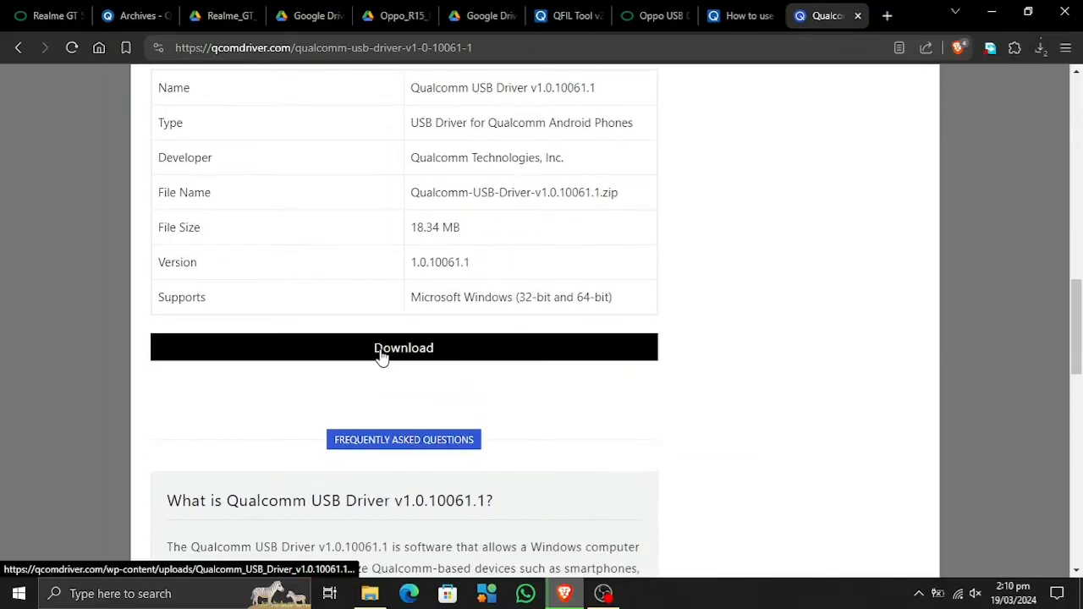
{"action": "left_click", "coordinate": [381, 355]}
{"action": "left_click", "coordinate": [407, 354]}
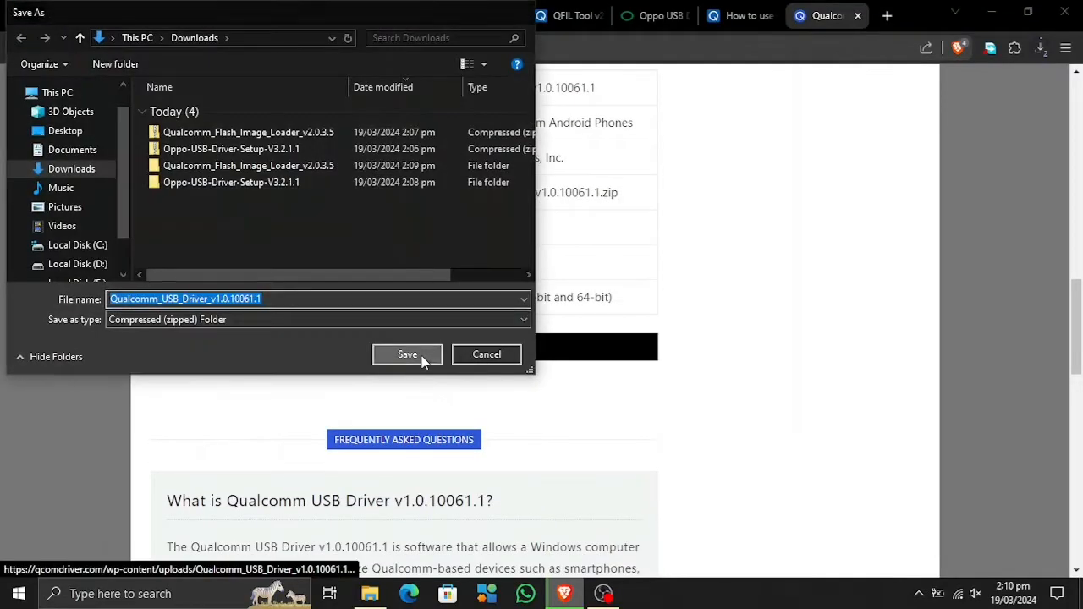
Check the progress of the Qualcomm USB driver download and look for the file in the Downloads folder.
{"action": "left_click", "coordinate": [1040, 48]}
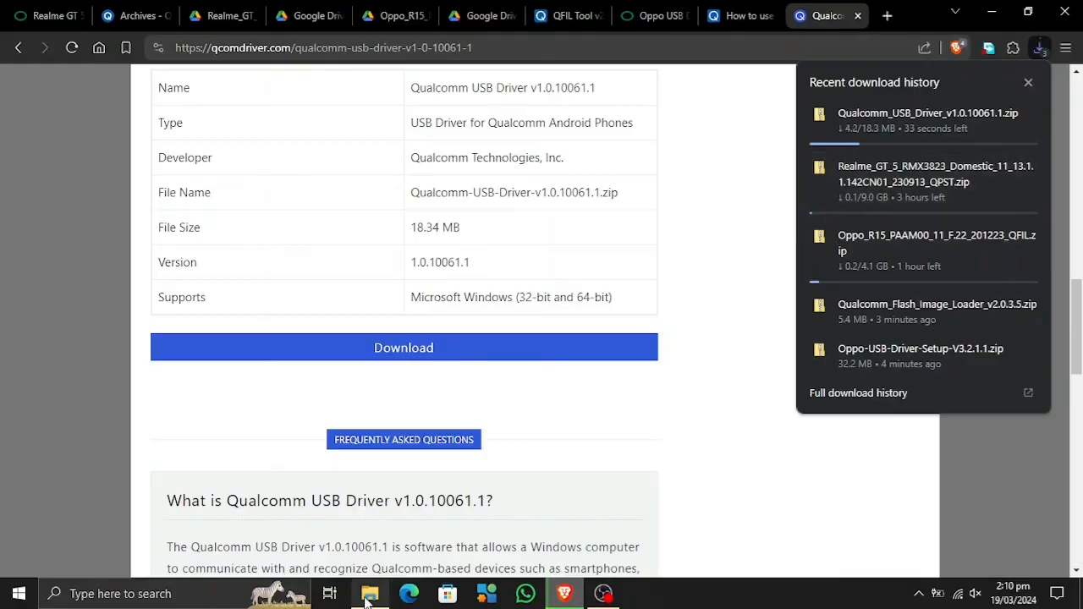
{"action": "mouse_move", "coordinate": [363, 582]}
{"action": "left_click", "coordinate": [364, 552]}
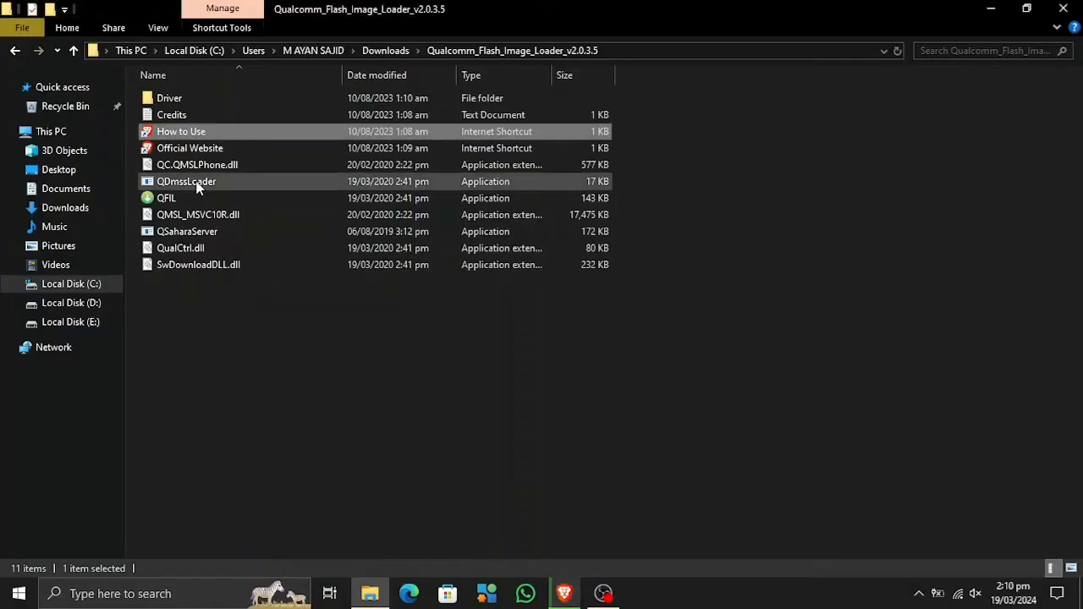
{"action": "left_click", "coordinate": [386, 52]}
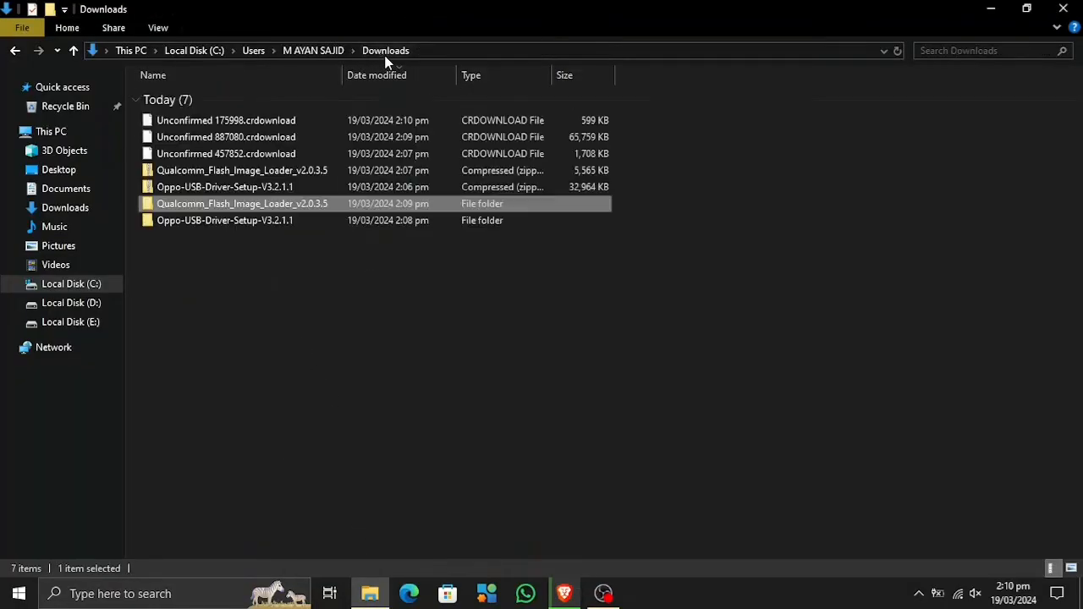
{"action": "left_click", "coordinate": [426, 385]}
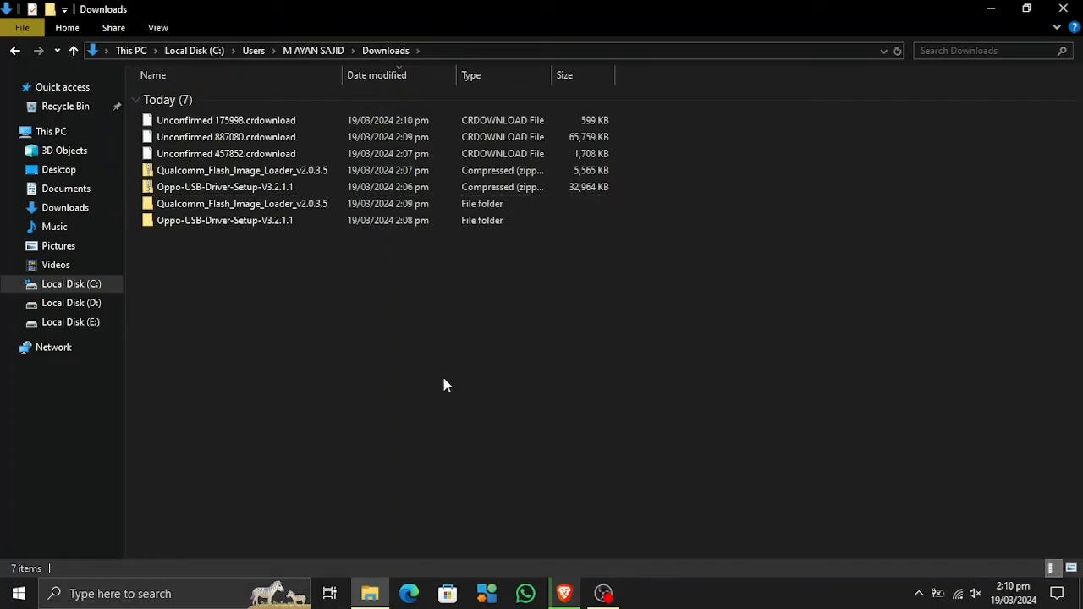
Show the downloaded Qualcomm_USB_Driver_v1.0.10061.1 archive in its folder from the browser's download history and extract it with 7-Zip into its own folder.
{"action": "left_click", "coordinate": [564, 593]}
{"action": "left_click", "coordinate": [1040, 49]}
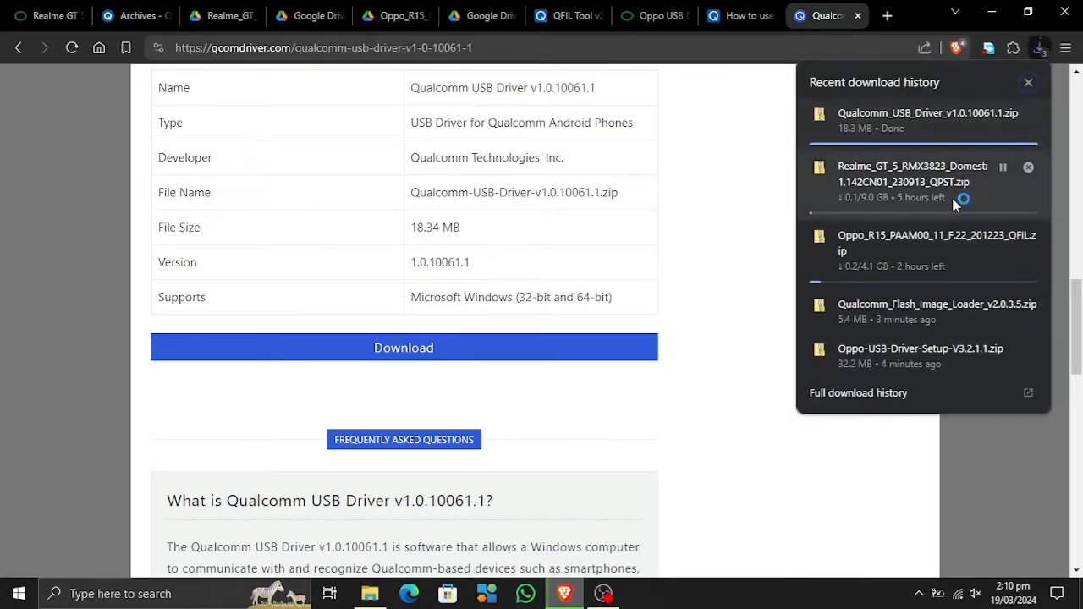
{"action": "left_click", "coordinate": [1003, 114]}
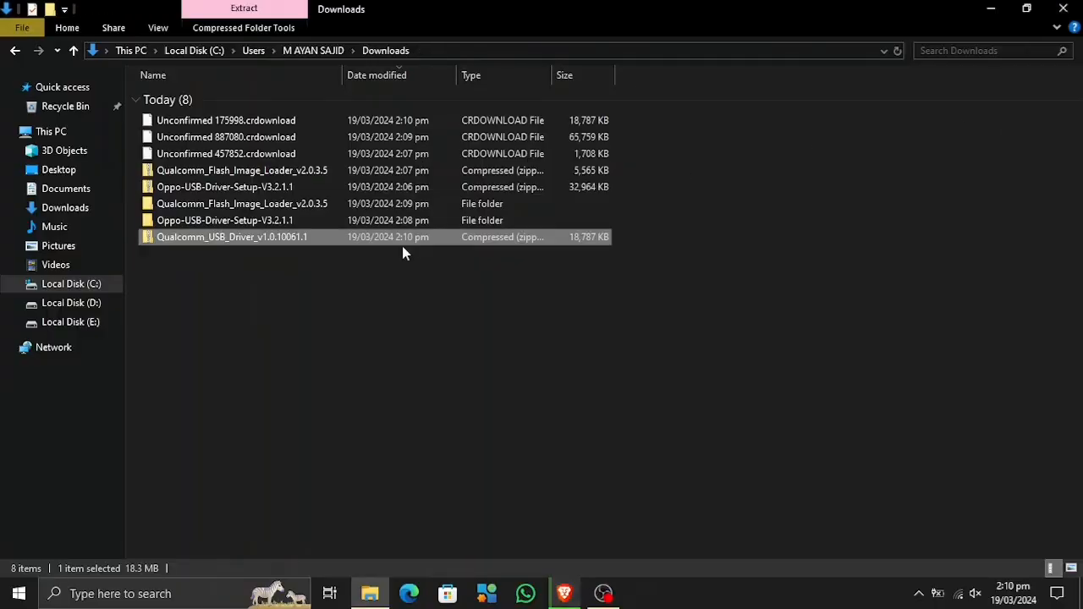
{"action": "right_click", "coordinate": [242, 232]}
{"action": "mouse_move", "coordinate": [425, 296]}
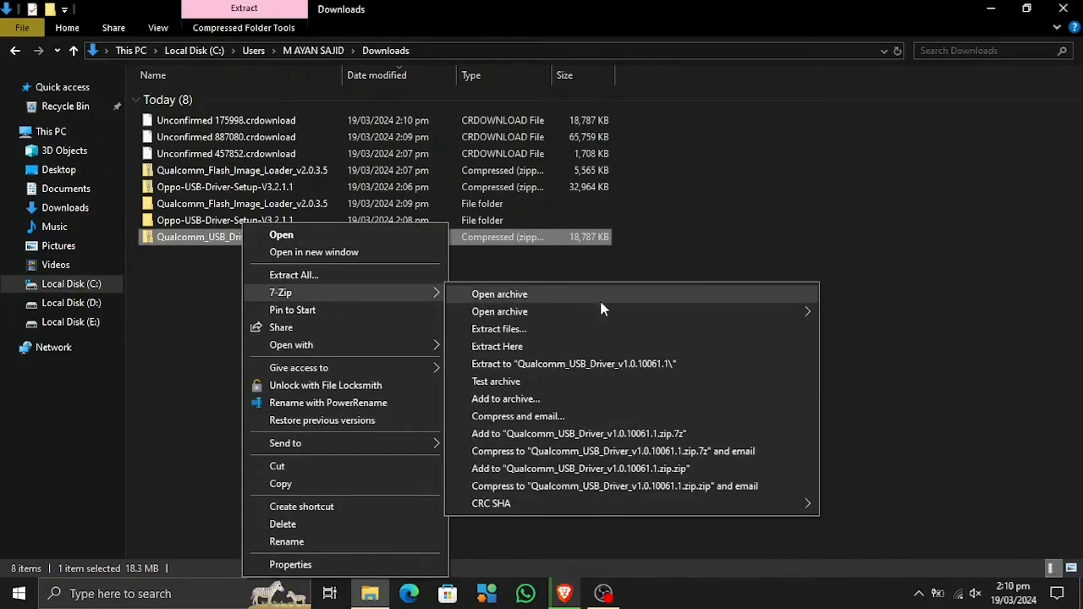
{"action": "left_click", "coordinate": [605, 365]}
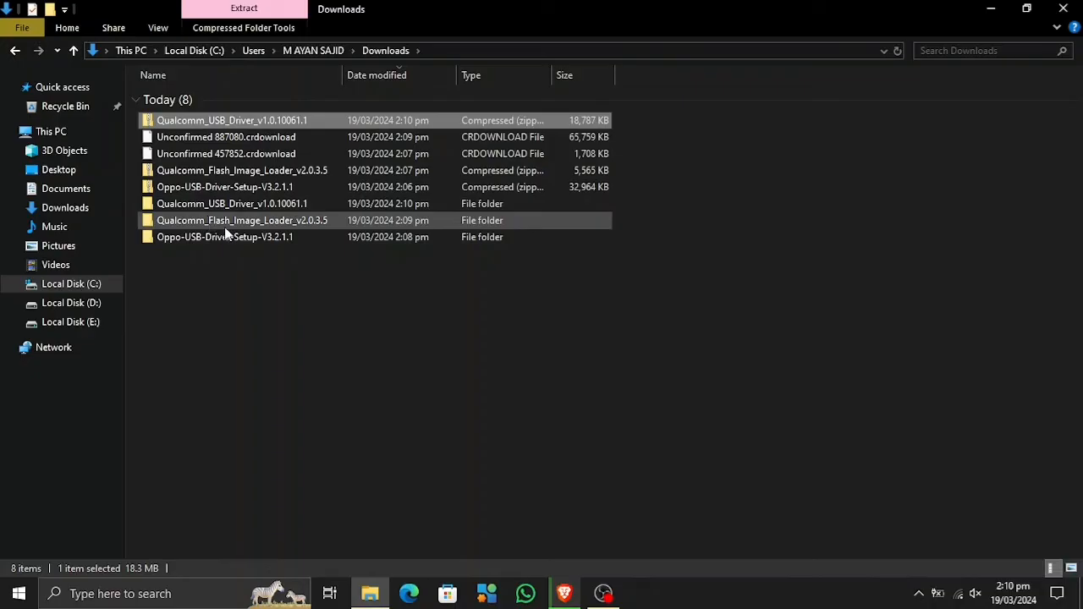
Launch the Qualcomm USB Driver v1.0.10061.1 installer from its extracted folder in Downloads.
{"action": "double_click", "coordinate": [224, 224]}
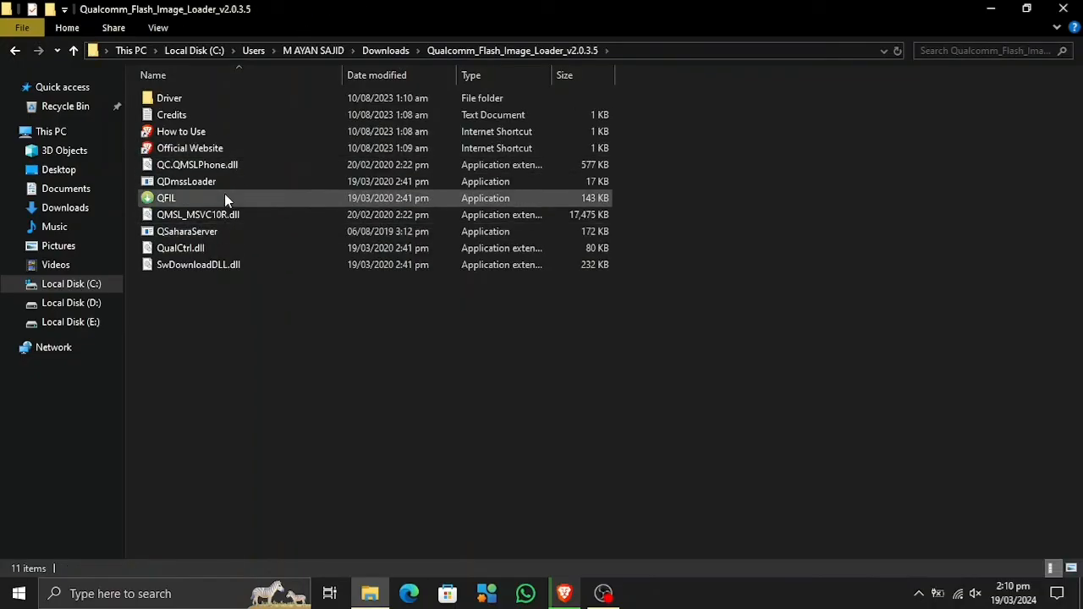
{"action": "left_click", "coordinate": [396, 50]}
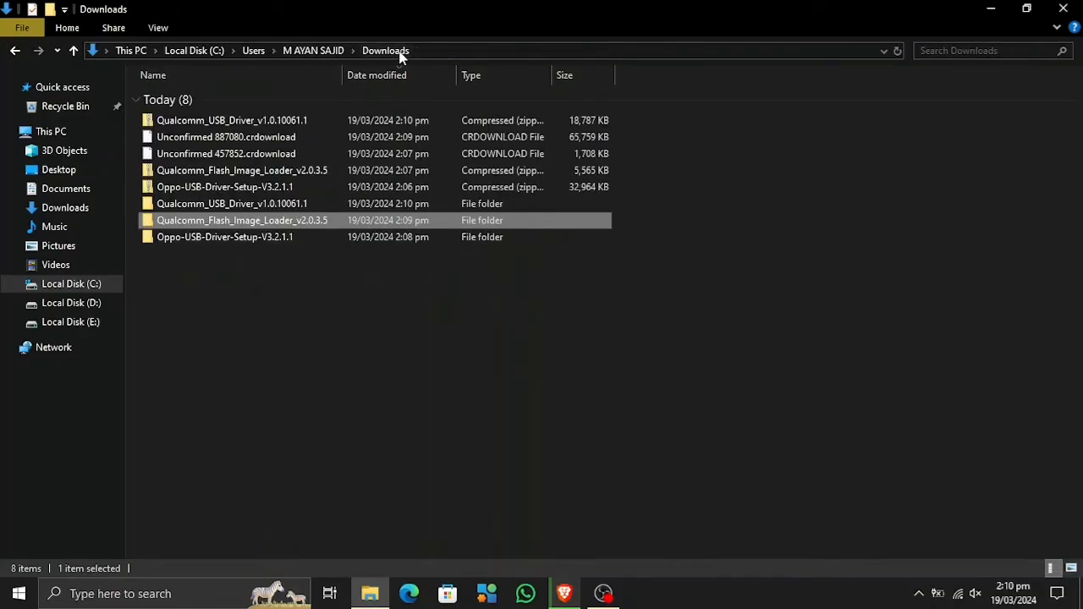
{"action": "double_click", "coordinate": [232, 204]}
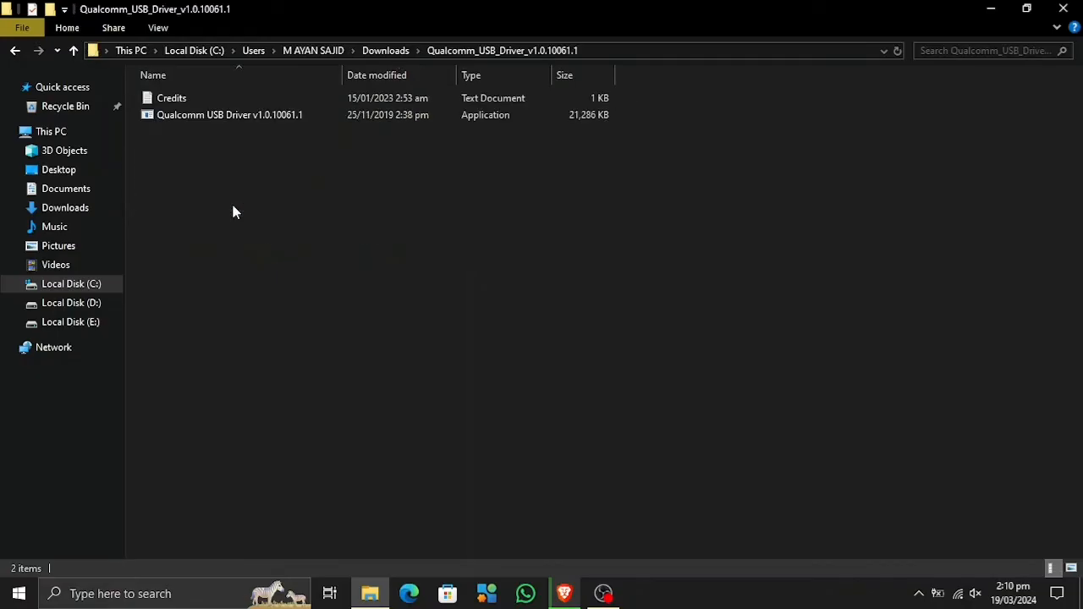
{"action": "left_click", "coordinate": [265, 115]}
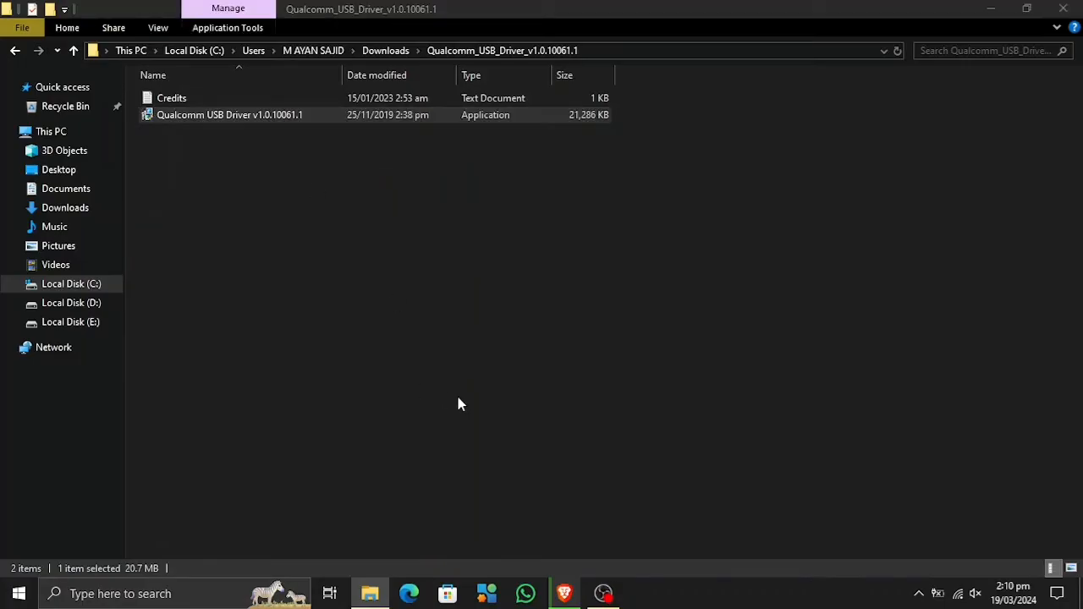
{"action": "key", "text": "Return"}
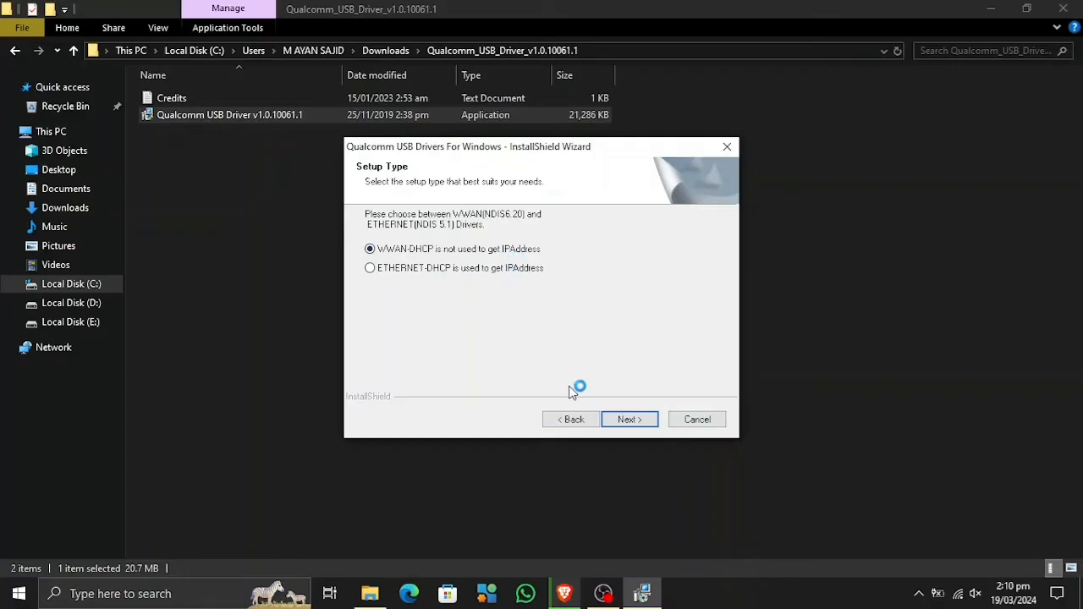
Install the Qualcomm USB drivers with the WWAN-DHCP setup type, accept the license agreement and finish the wizard.
{"action": "left_click", "coordinate": [635, 426]}
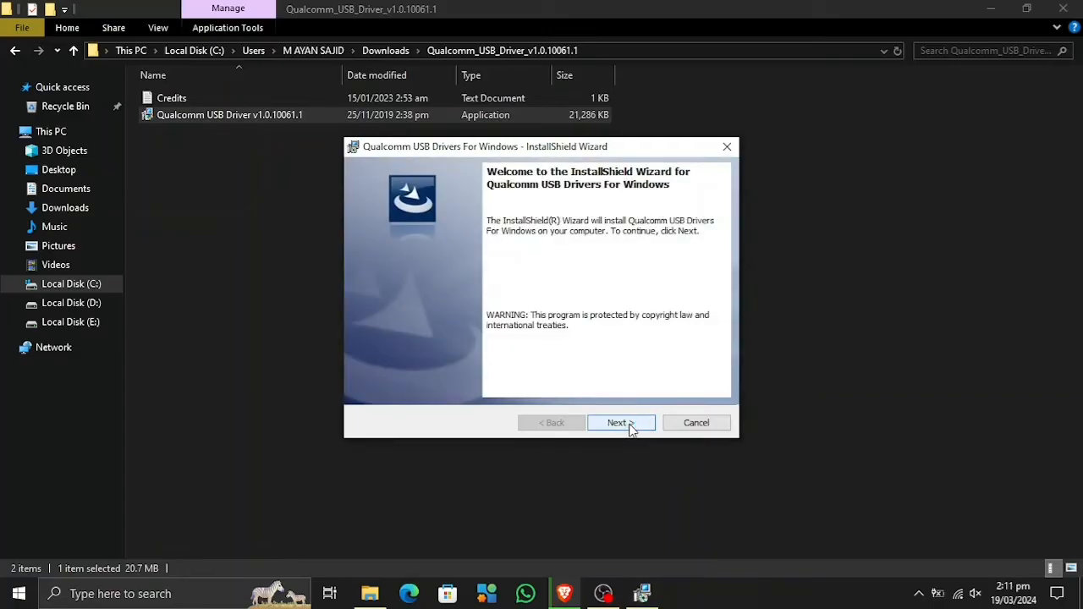
{"action": "left_click", "coordinate": [631, 427]}
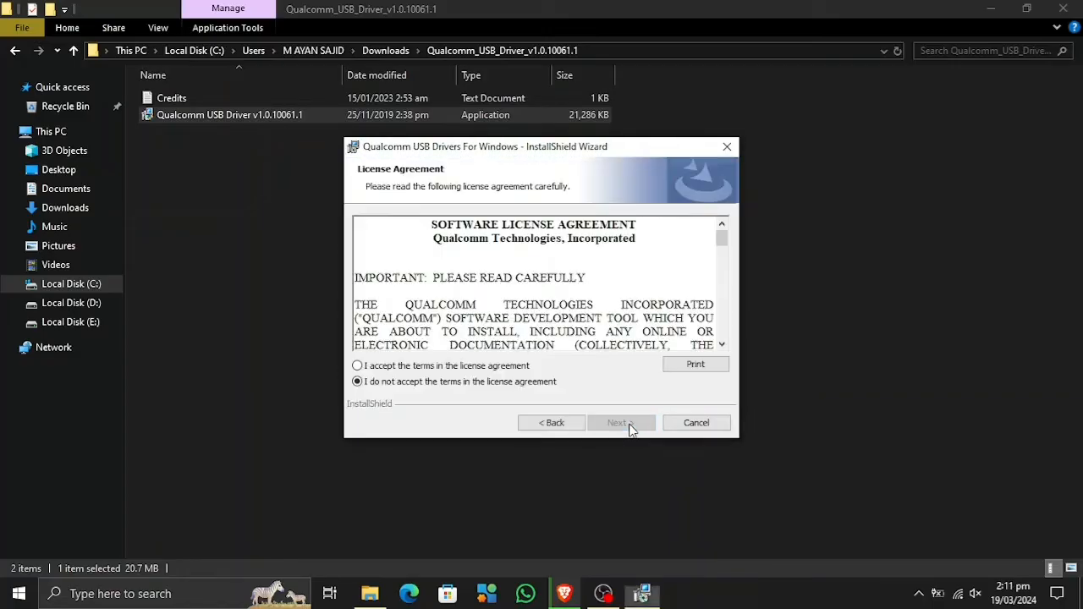
{"action": "left_click", "coordinate": [523, 366]}
{"action": "left_click", "coordinate": [617, 422]}
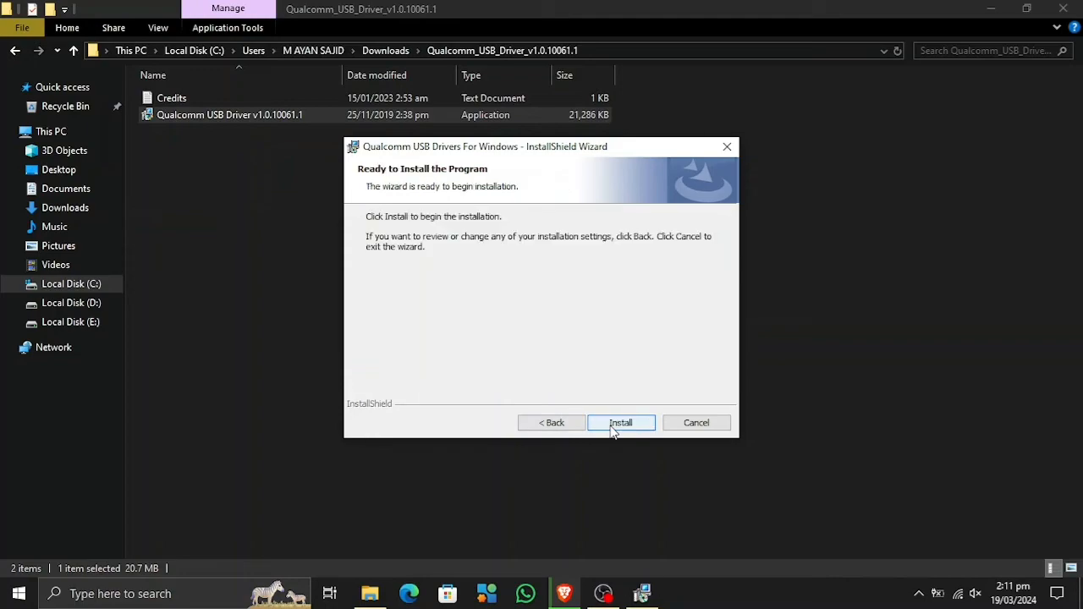
{"action": "left_click", "coordinate": [619, 422]}
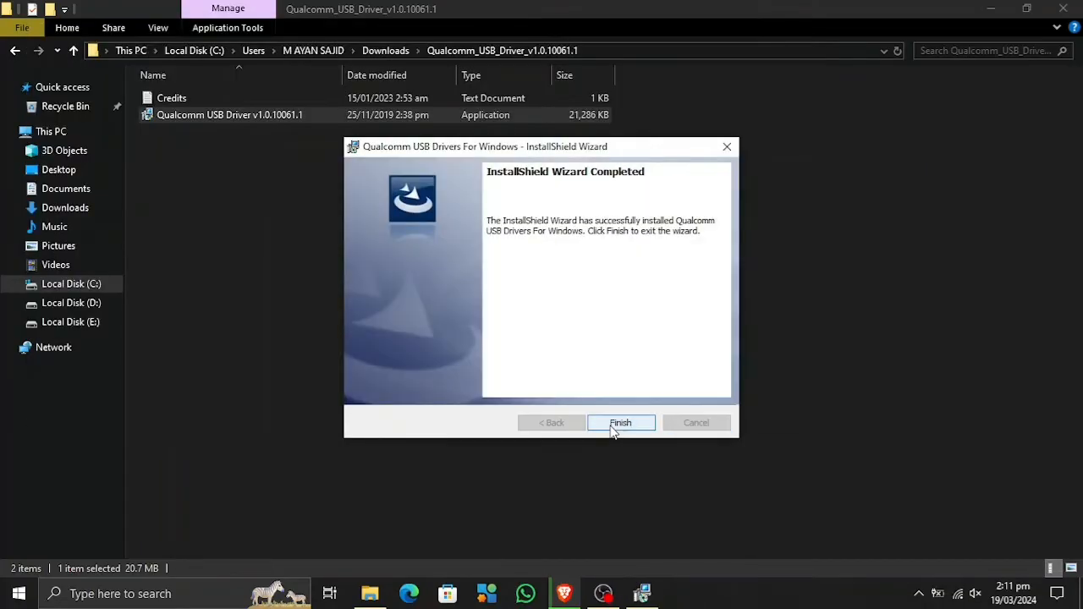
{"action": "left_click", "coordinate": [619, 425]}
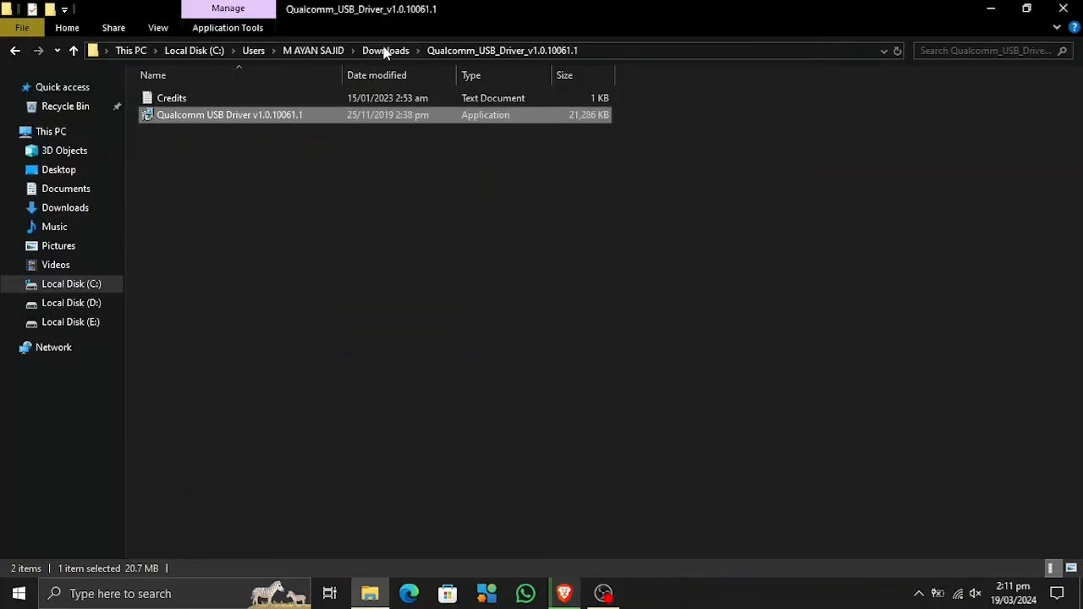
Launch QFIL from the Qualcomm_Flash_Image_Loader_v2.0.3.5 folder and reposition its window so it is fully visible.
{"action": "left_click", "coordinate": [385, 51]}
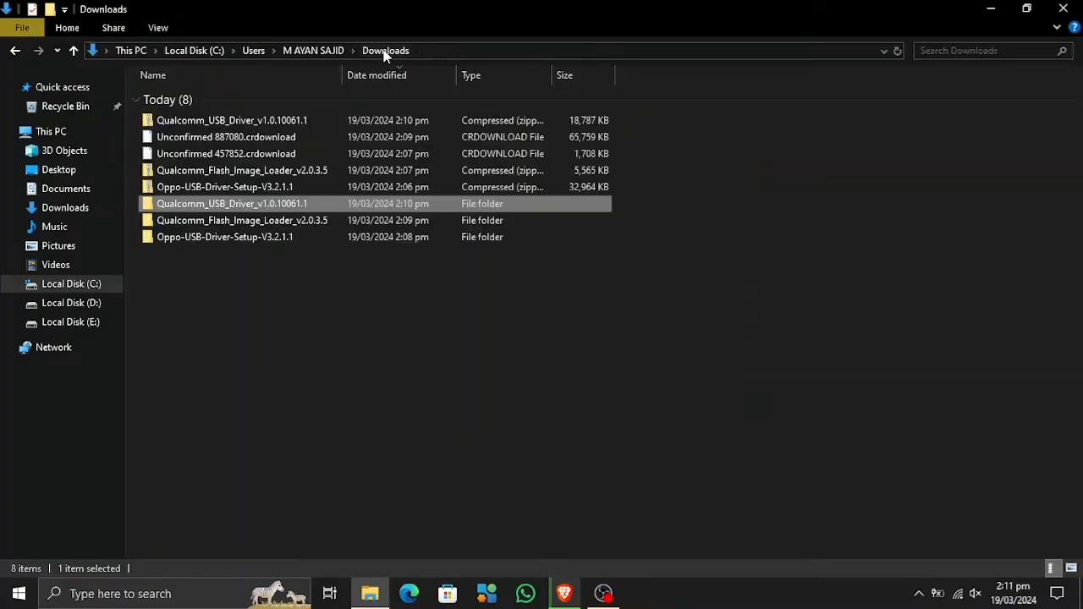
{"action": "double_click", "coordinate": [263, 221]}
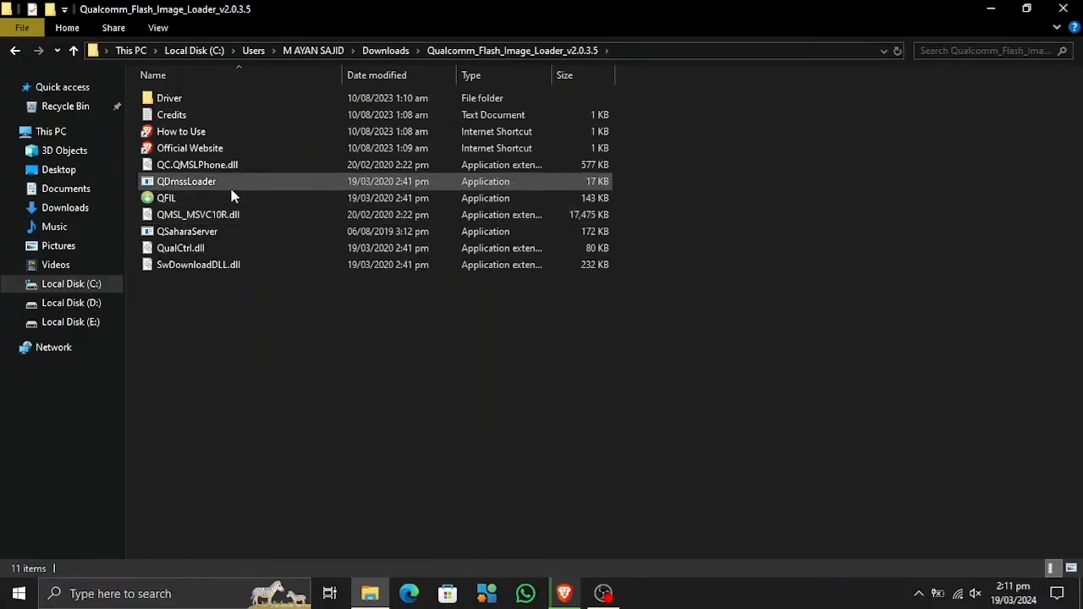
{"action": "left_click", "coordinate": [203, 197]}
{"action": "double_click", "coordinate": [202, 197]}
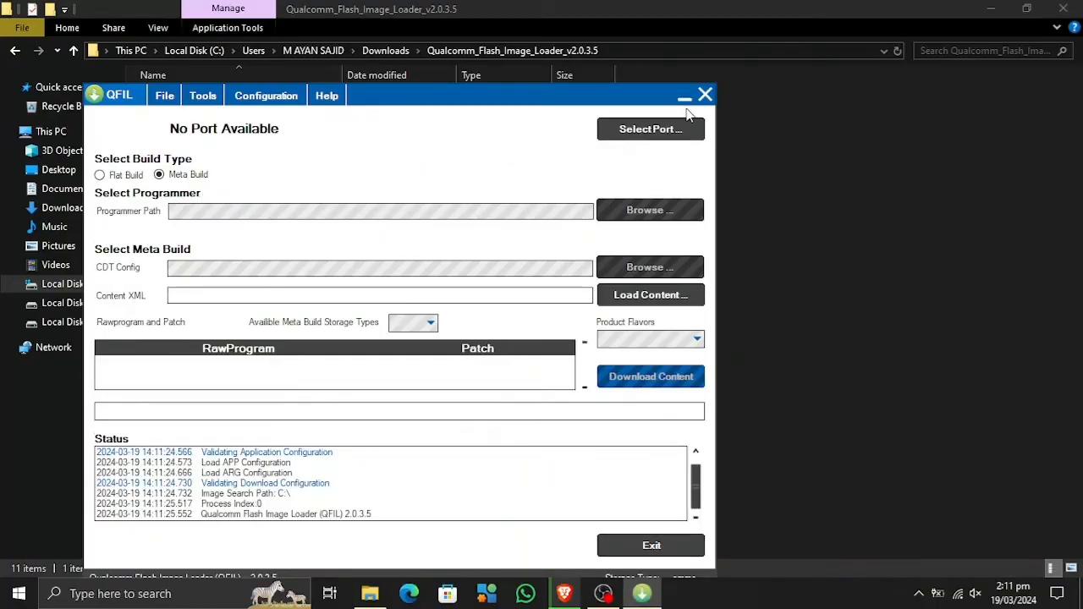
{"action": "left_click_drag", "start_coordinate": [503, 103], "coordinate": [589, 66]}
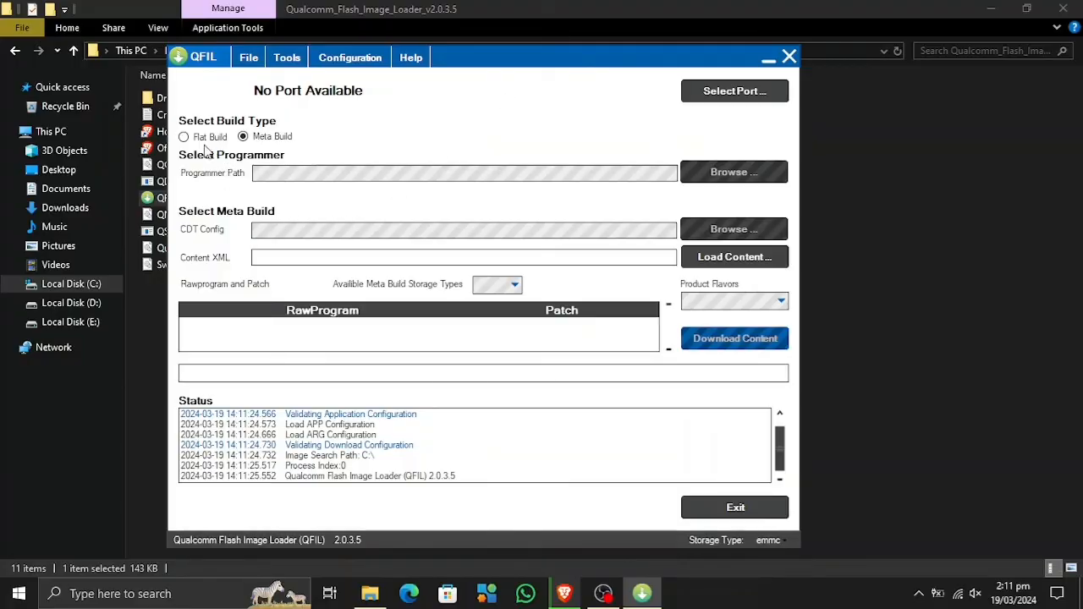
Compare the two QFIL build types and set the build type to Flat Build.
{"action": "left_click", "coordinate": [194, 141]}
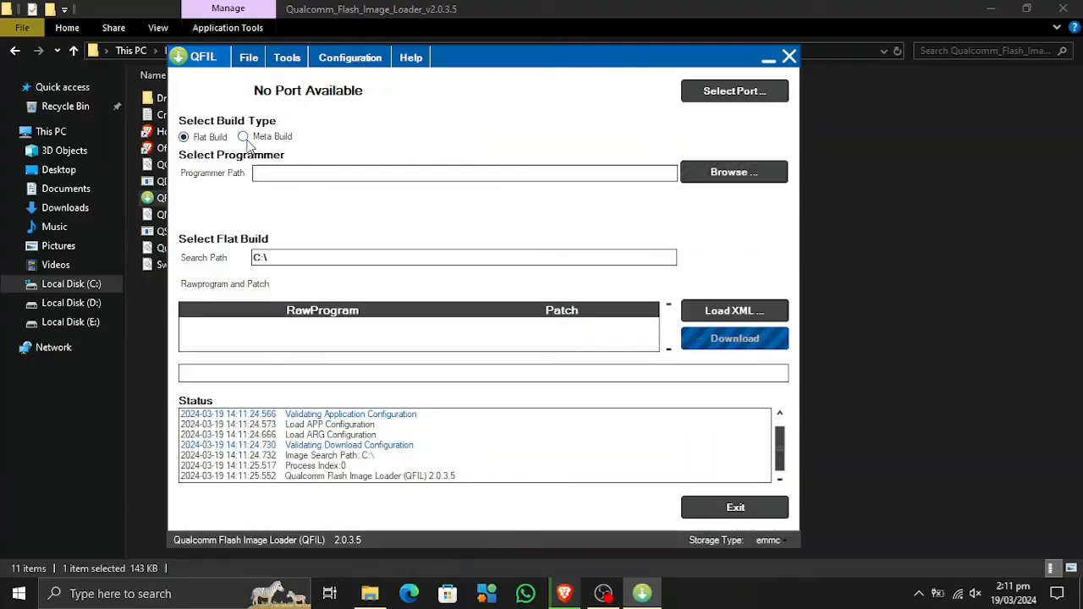
{"action": "left_click", "coordinate": [243, 138]}
{"action": "left_click", "coordinate": [185, 137]}
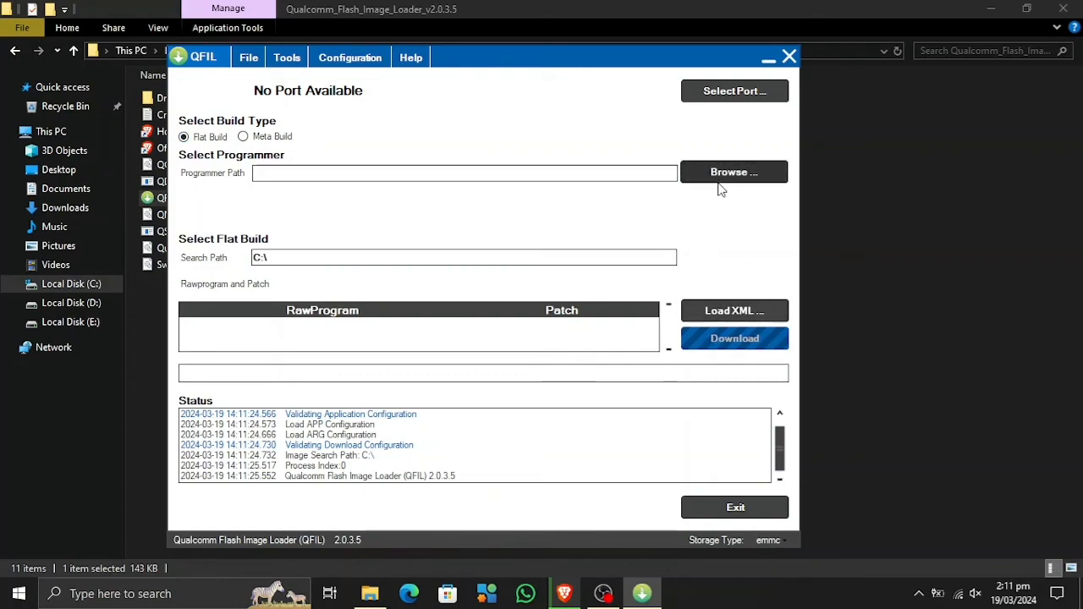
Review QFIL's file, tools, configuration and help commands and check its version information.
{"action": "left_click", "coordinate": [248, 57]}
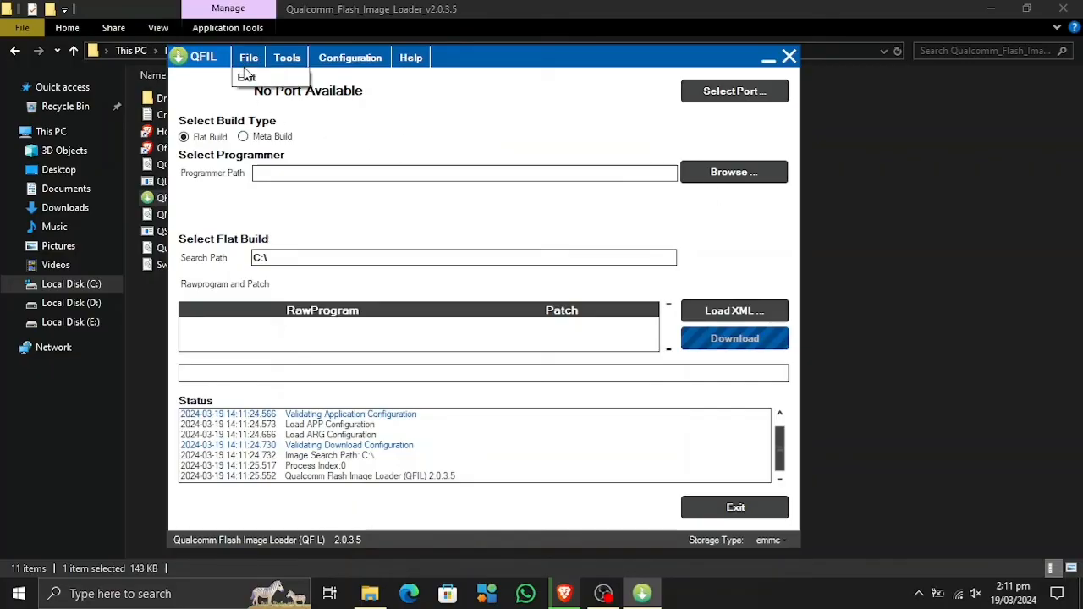
{"action": "left_click", "coordinate": [287, 58]}
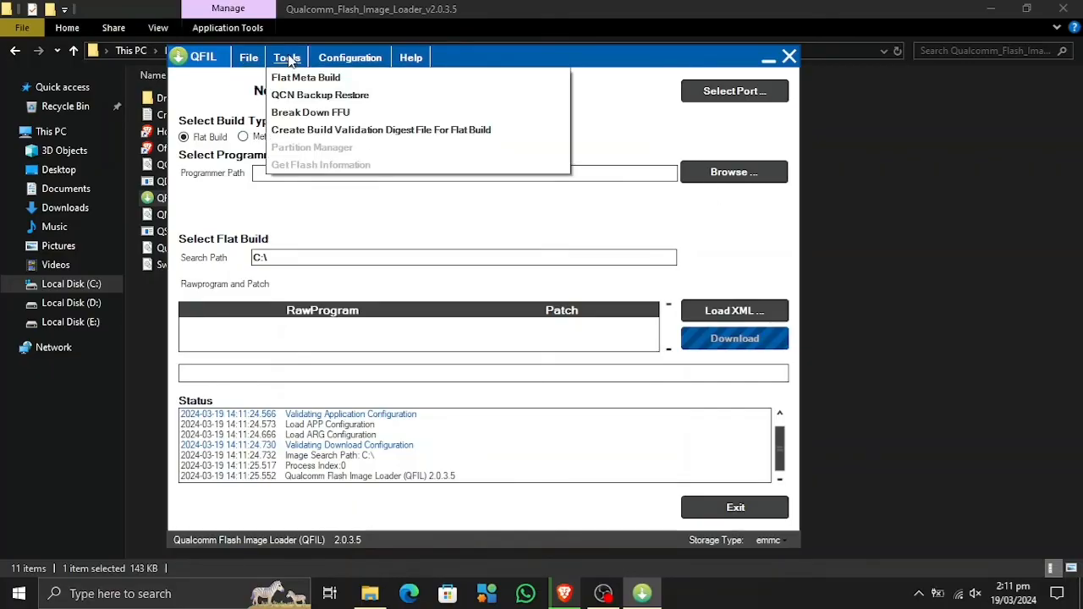
{"action": "mouse_move", "coordinate": [340, 66]}
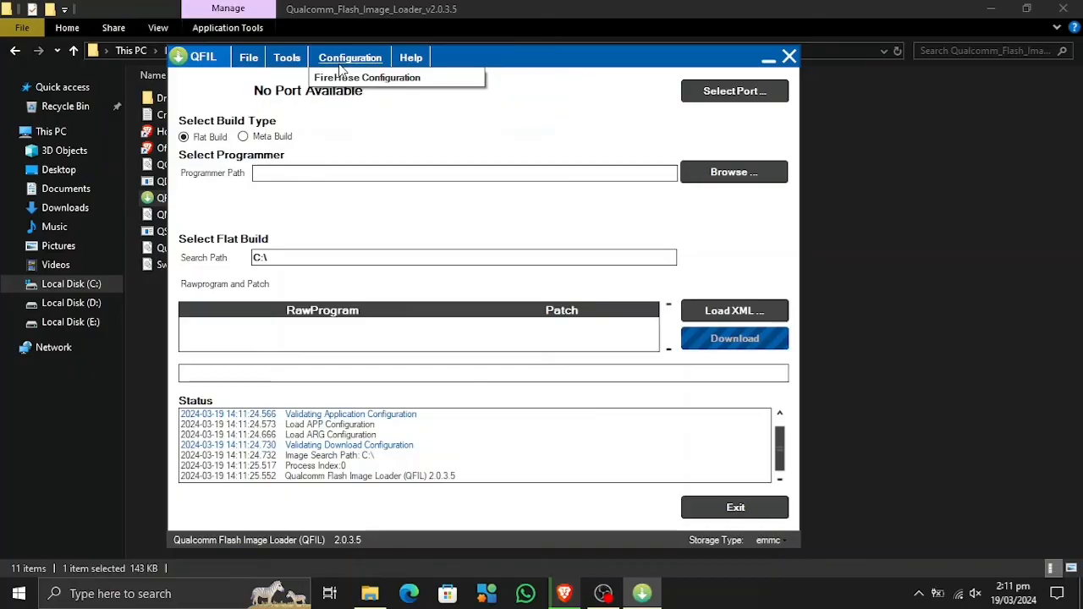
{"action": "mouse_move", "coordinate": [408, 54]}
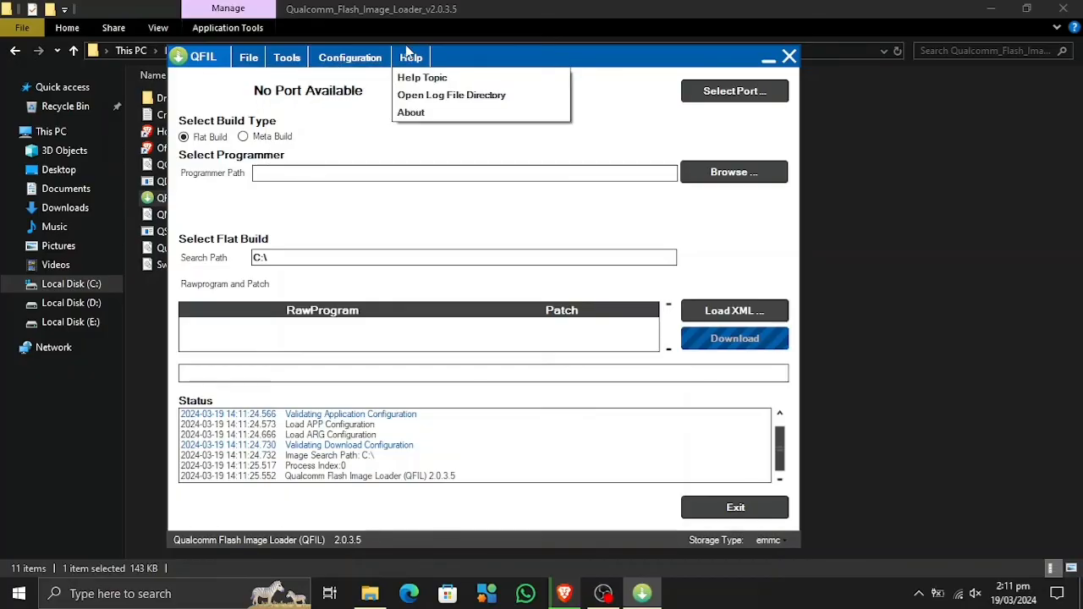
{"action": "left_click", "coordinate": [432, 114]}
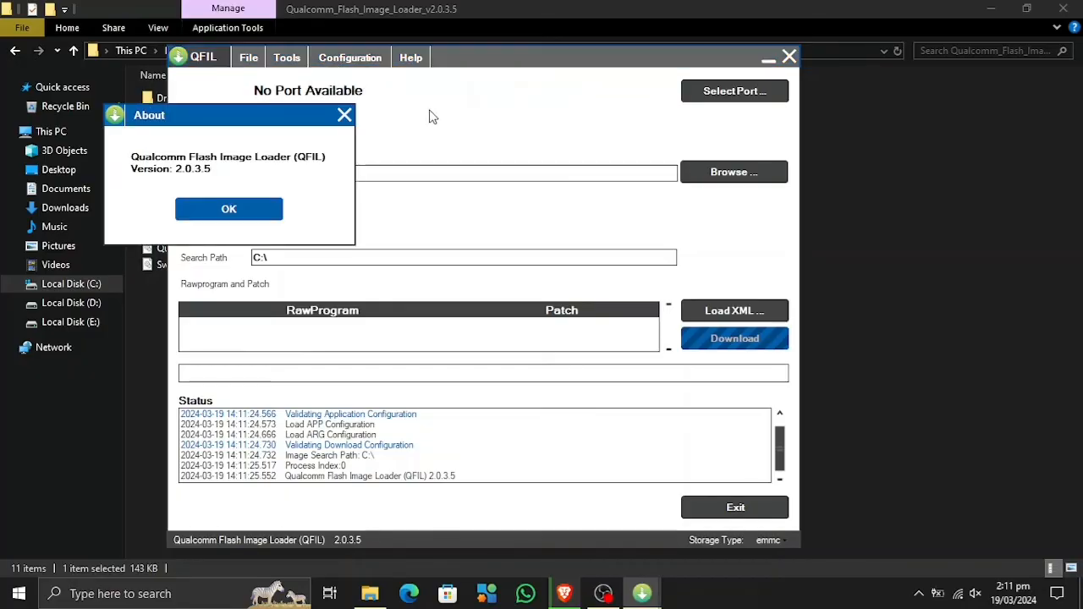
{"action": "left_click", "coordinate": [205, 208]}
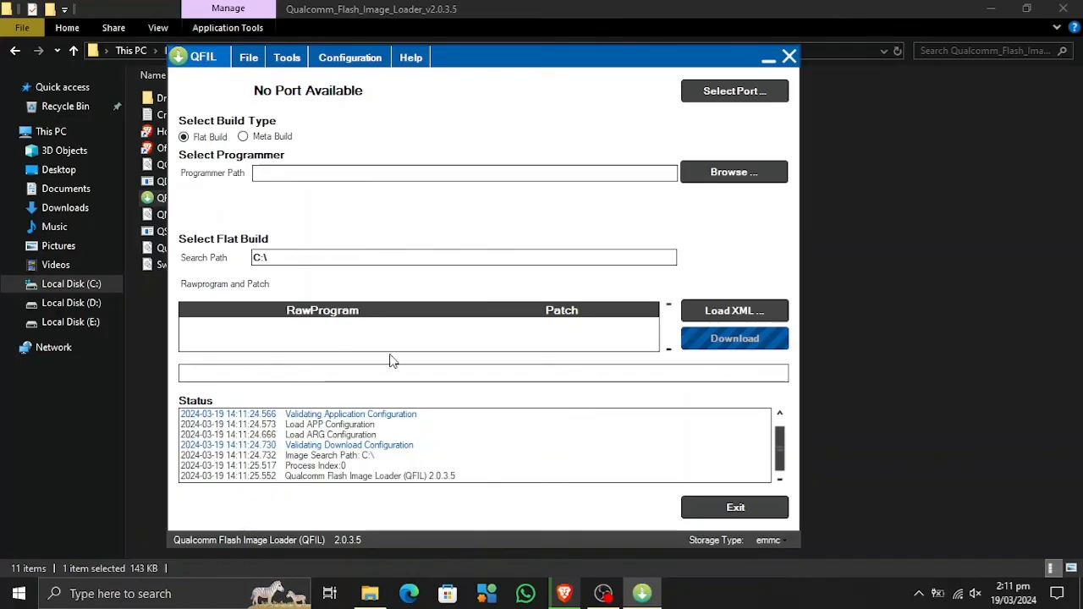
Switch to the Brave browser and review the QFIL usage guide, from opening QFIL.exe to selecting the .mbn firmware file.
{"action": "mouse_move", "coordinate": [564, 593]}
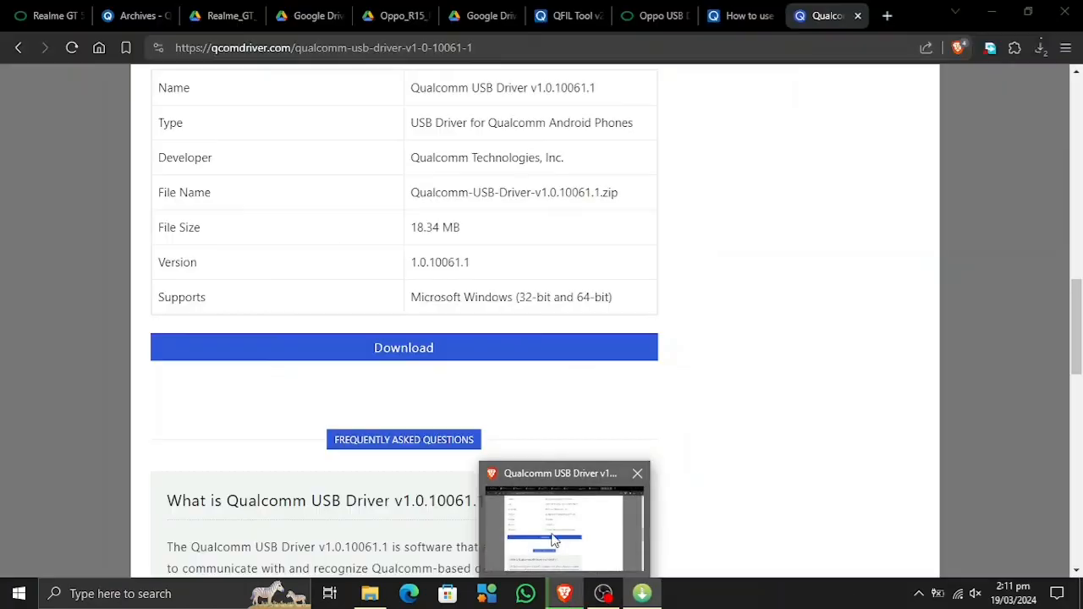
{"action": "left_click", "coordinate": [554, 540]}
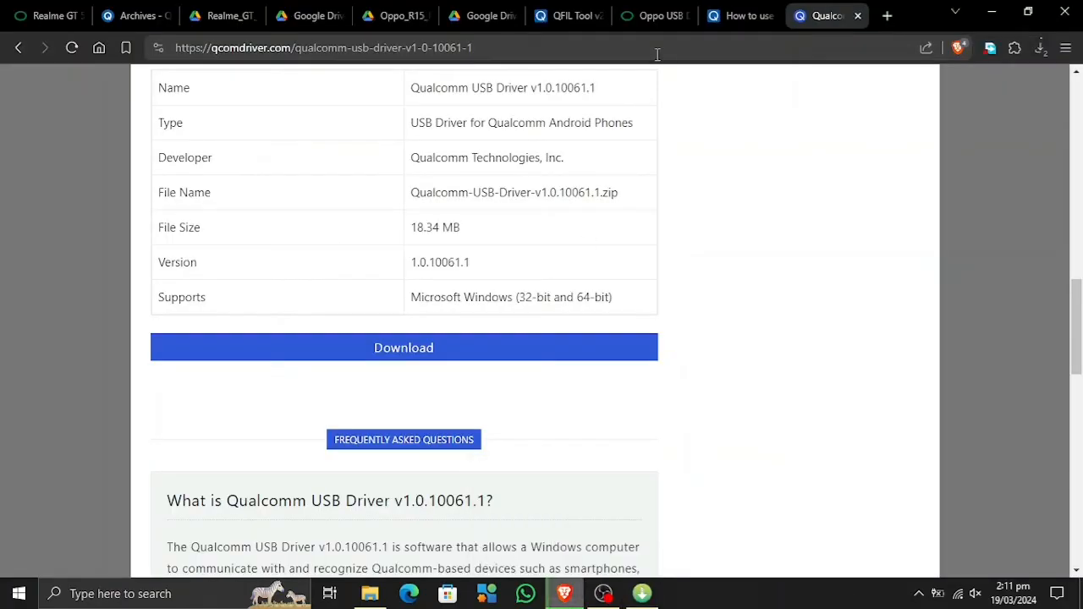
{"action": "left_click", "coordinate": [729, 14]}
{"action": "scroll", "coordinate": [433, 218], "scroll_direction": "up", "scroll_amount": 15}
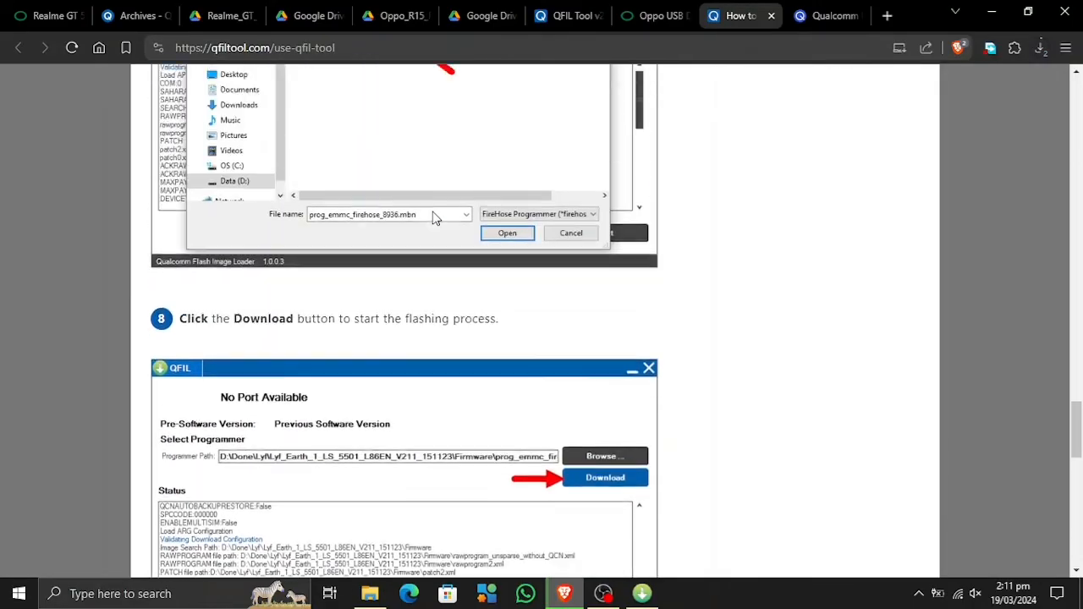
{"action": "scroll", "coordinate": [433, 218], "scroll_direction": "up", "scroll_amount": 12}
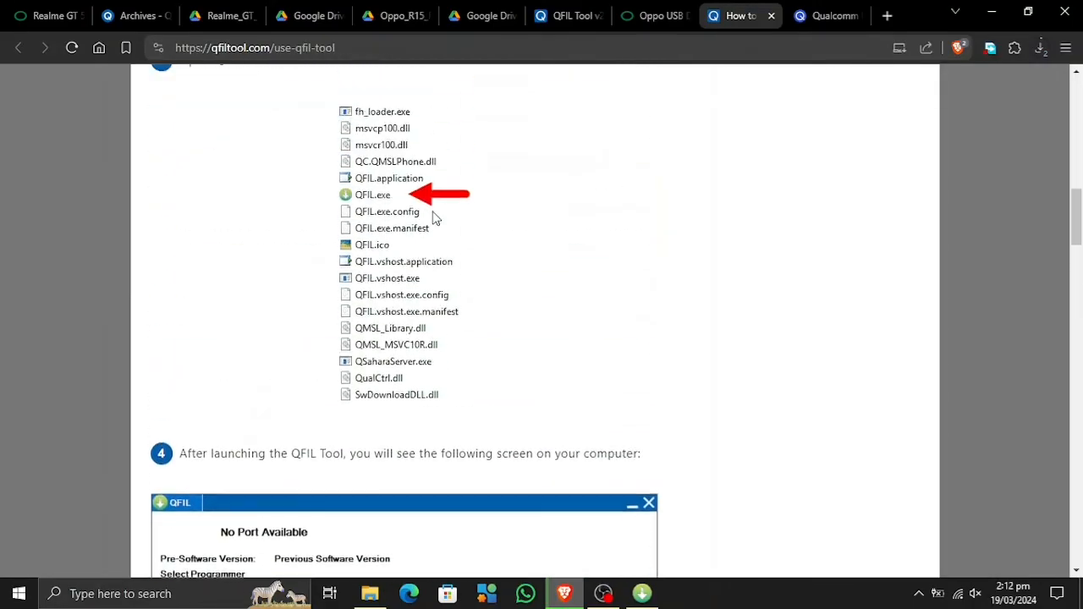
{"action": "scroll", "coordinate": [433, 218], "scroll_direction": "down", "scroll_amount": 2}
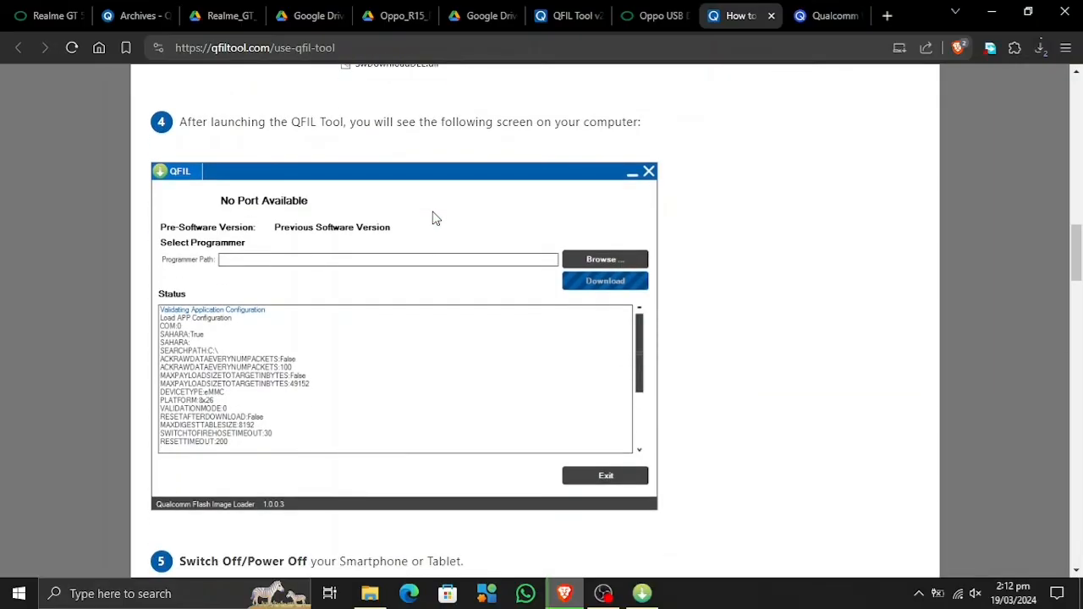
{"action": "scroll", "coordinate": [414, 301], "scroll_direction": "down", "scroll_amount": 1}
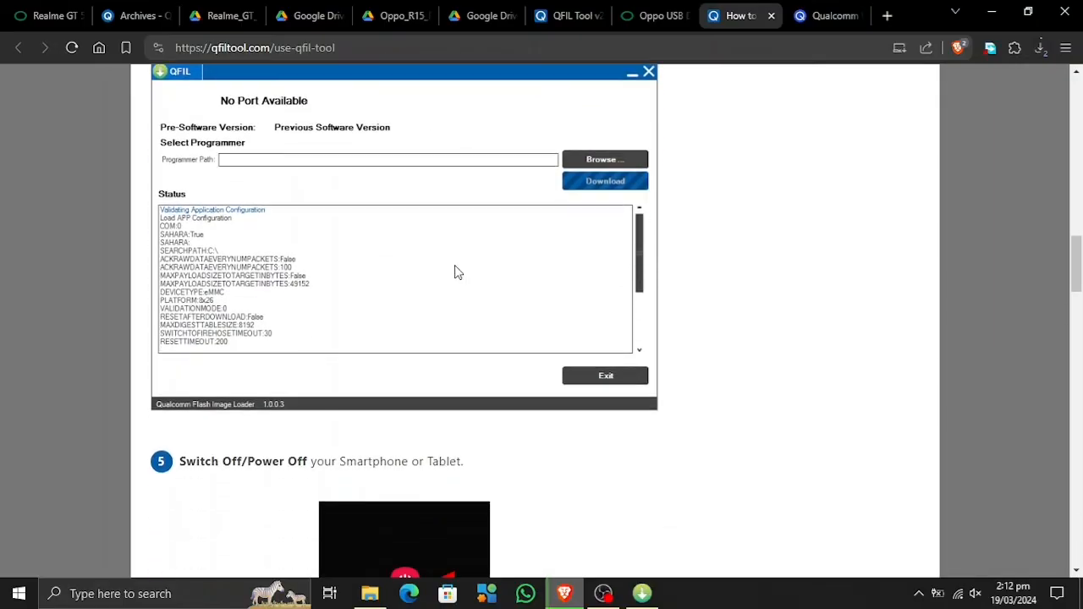
{"action": "scroll", "coordinate": [457, 271], "scroll_direction": "up", "scroll_amount": 4}
{"action": "scroll", "coordinate": [454, 271], "scroll_direction": "up", "scroll_amount": 5}
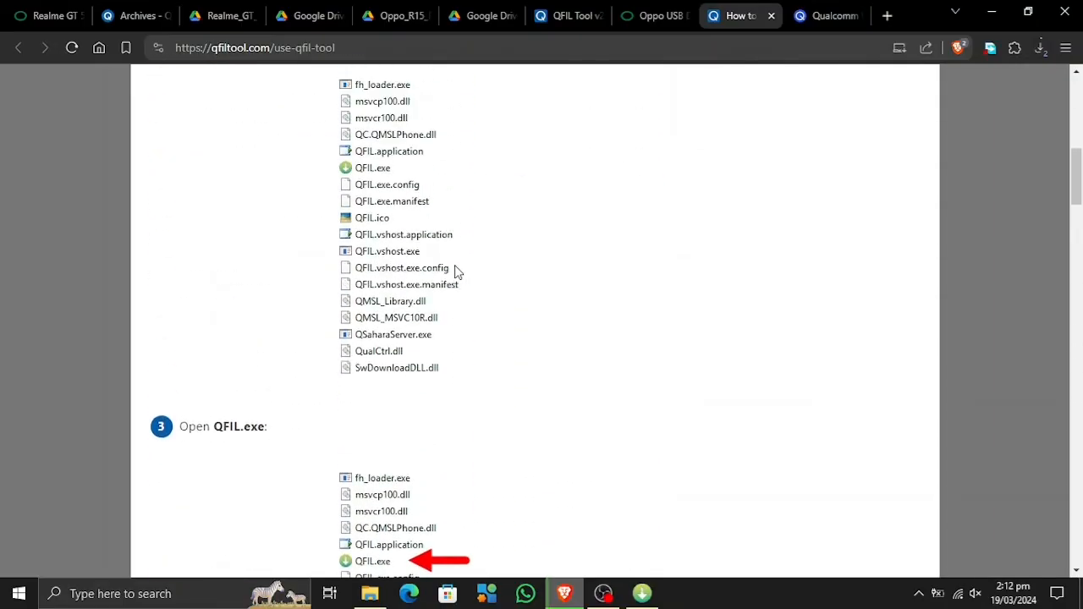
{"action": "scroll", "coordinate": [454, 271], "scroll_direction": "down", "scroll_amount": 7}
{"action": "scroll", "coordinate": [454, 271], "scroll_direction": "down", "scroll_amount": 10}
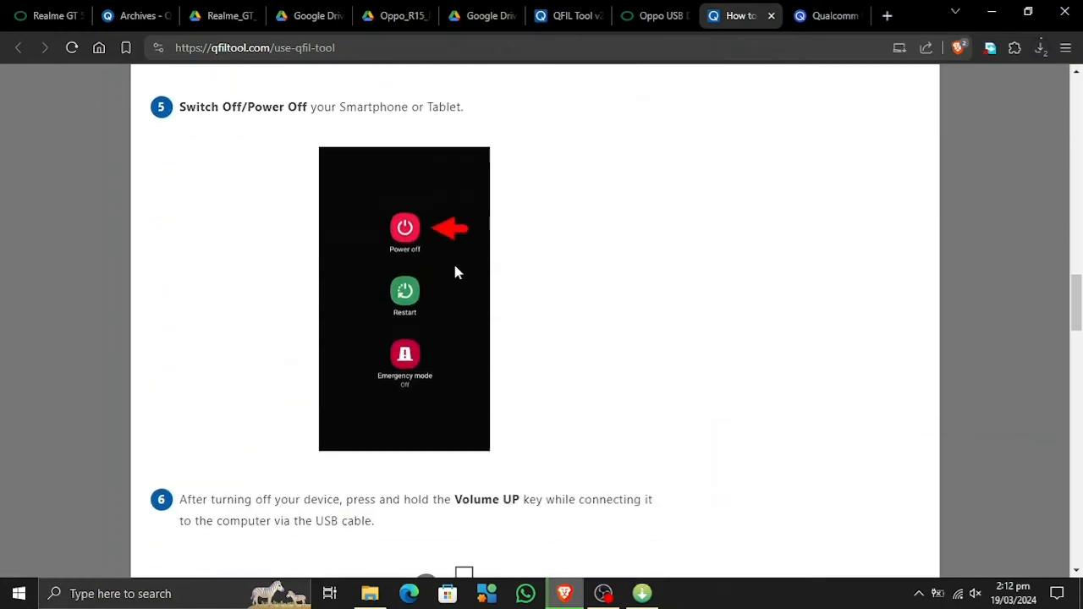
{"action": "scroll", "coordinate": [455, 271], "scroll_direction": "down", "scroll_amount": 3}
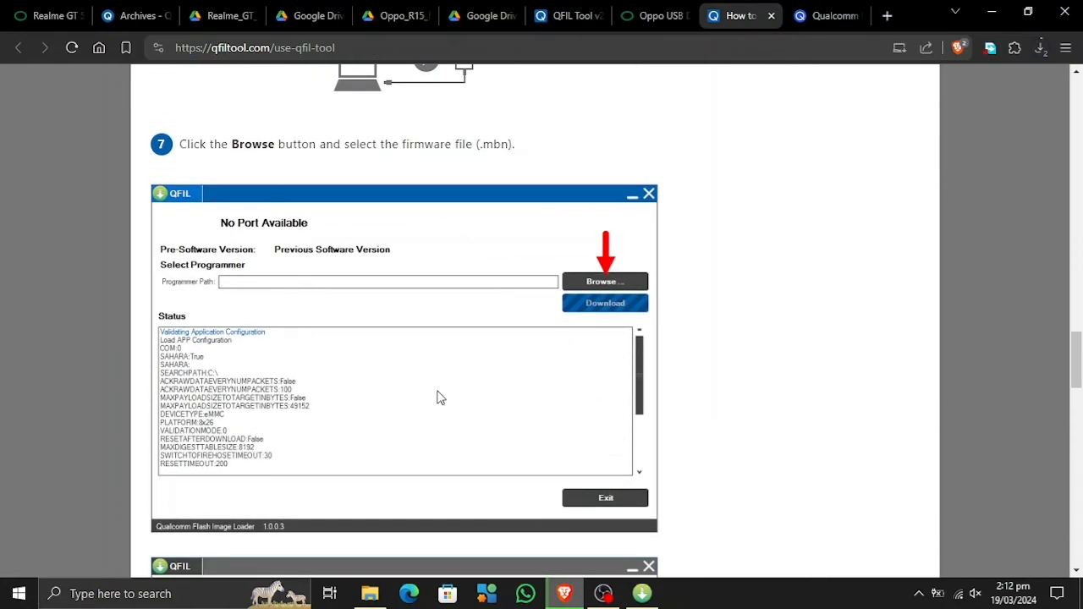
Switch back to QFIL, look in the Downloads folder for a FireHose programmer file and close the file chooser without selecting one.
{"action": "left_click", "coordinate": [642, 593]}
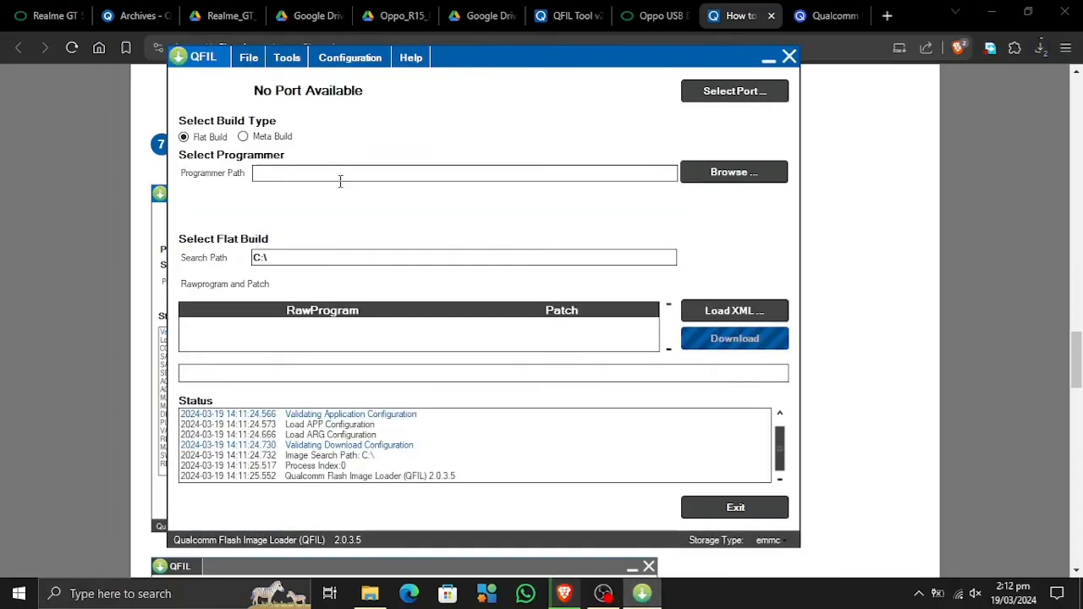
{"action": "left_click", "coordinate": [714, 162]}
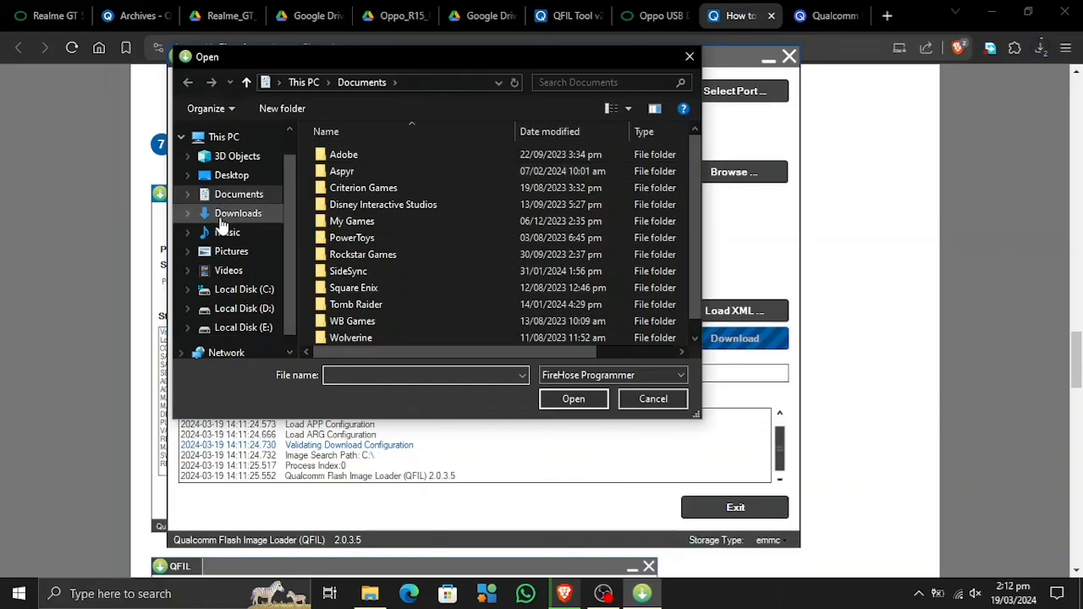
{"action": "left_click", "coordinate": [220, 219]}
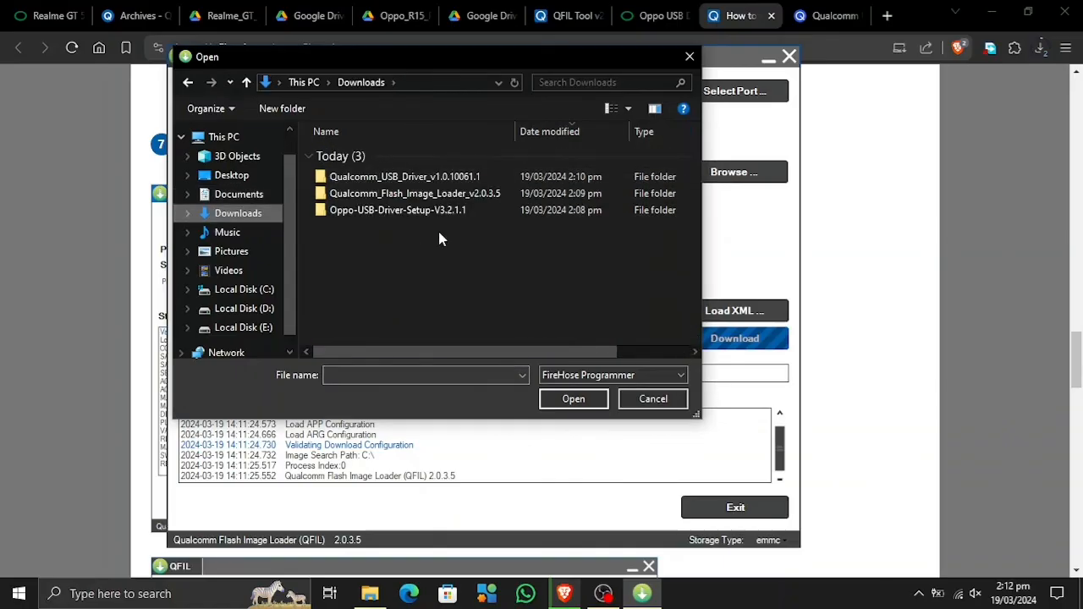
{"action": "left_click", "coordinate": [647, 401]}
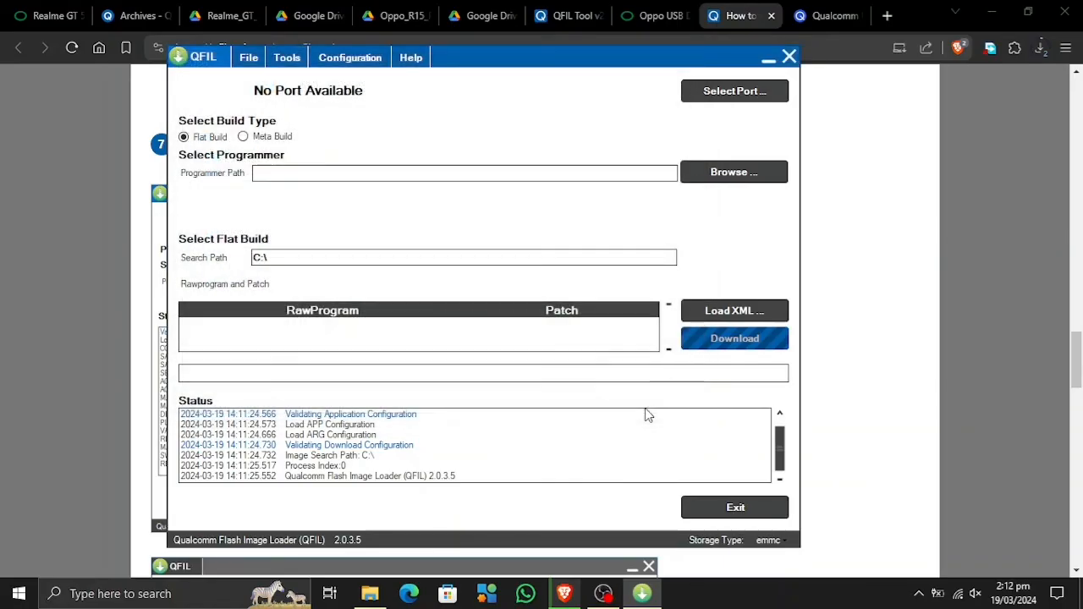